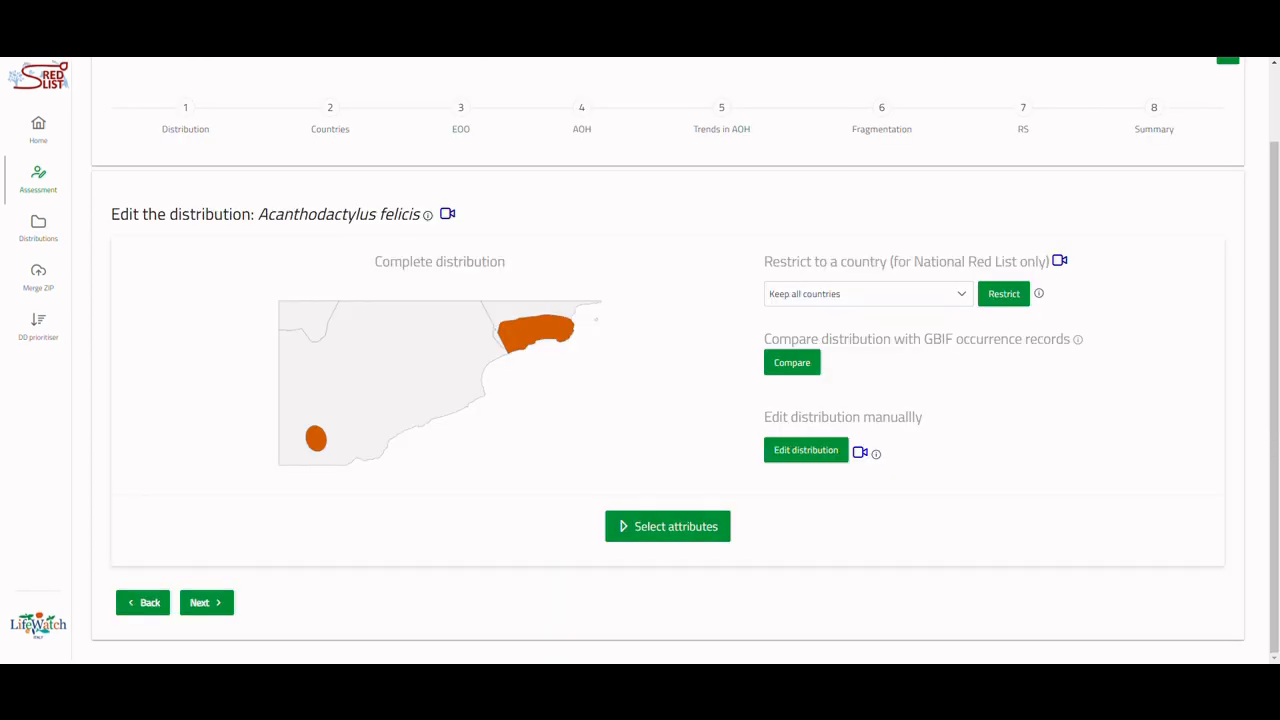
Start editing the Acanthodactylus felicis distribution manually and extend the eastern polygon's northern edge towards the records outside it
click(806, 452)
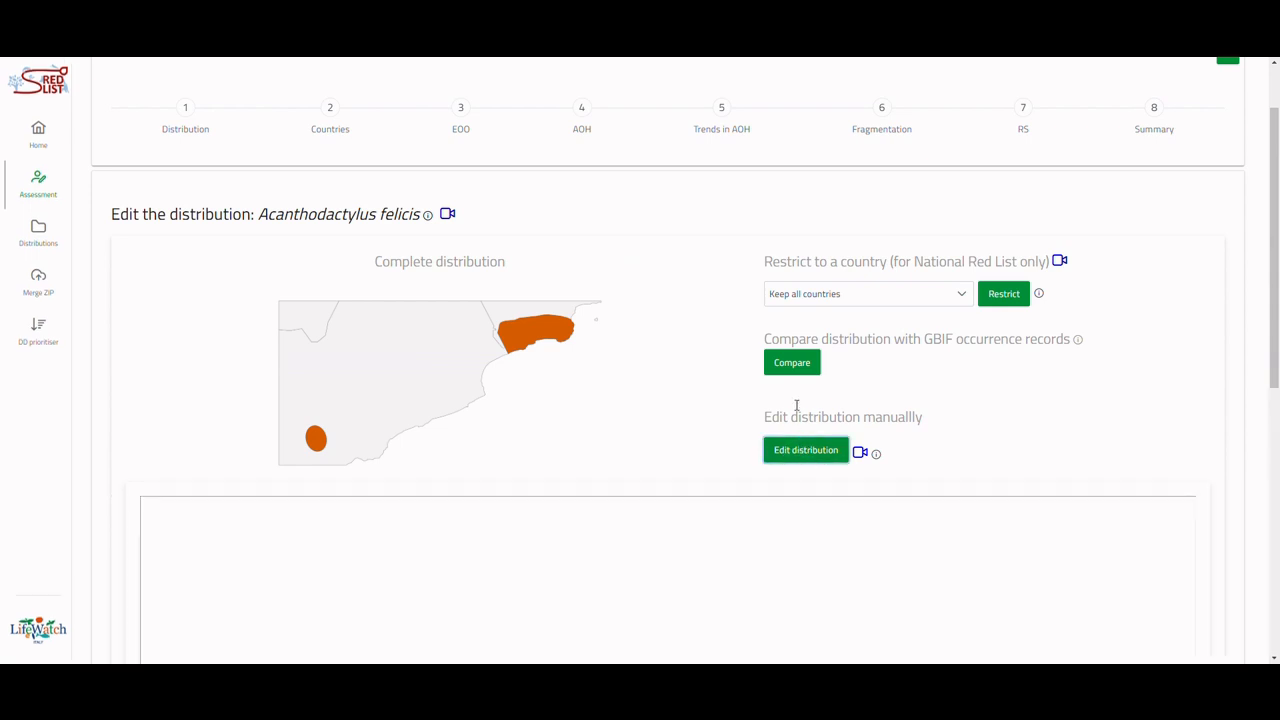
scroll(798, 407, down, 4)
scroll(826, 386, down, 2)
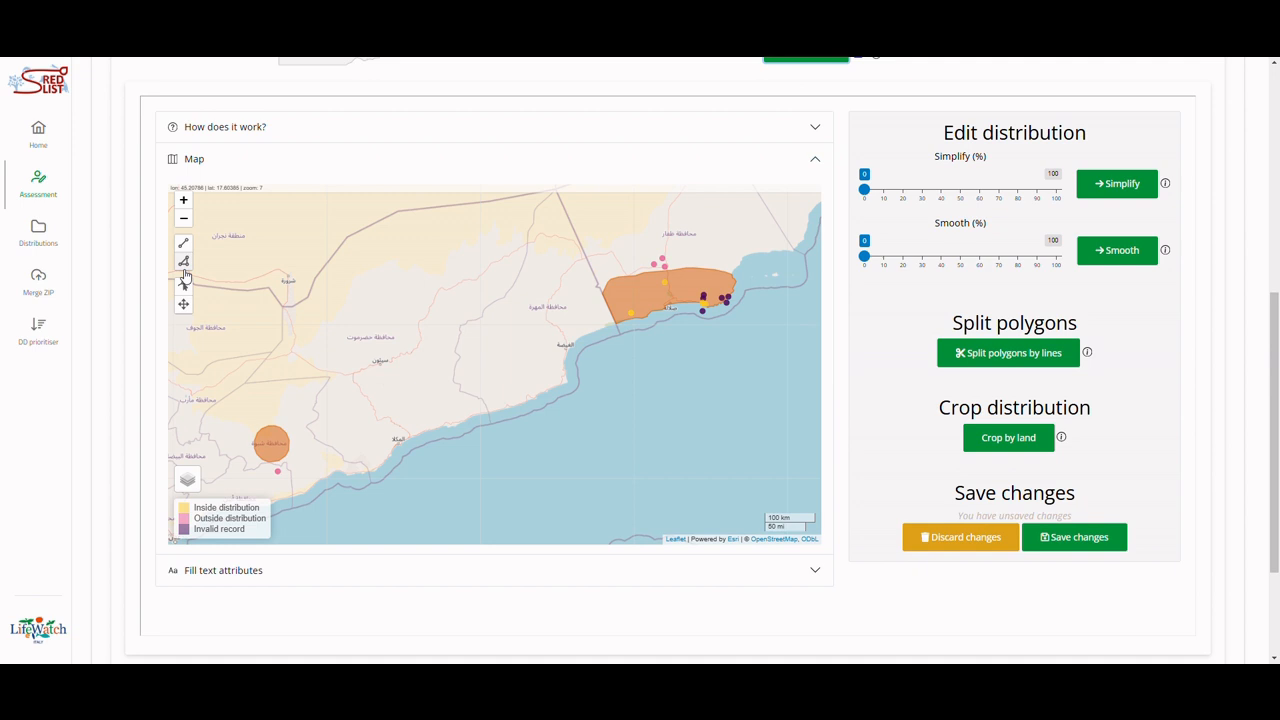
click(184, 285)
drag(641, 272, 660, 252)
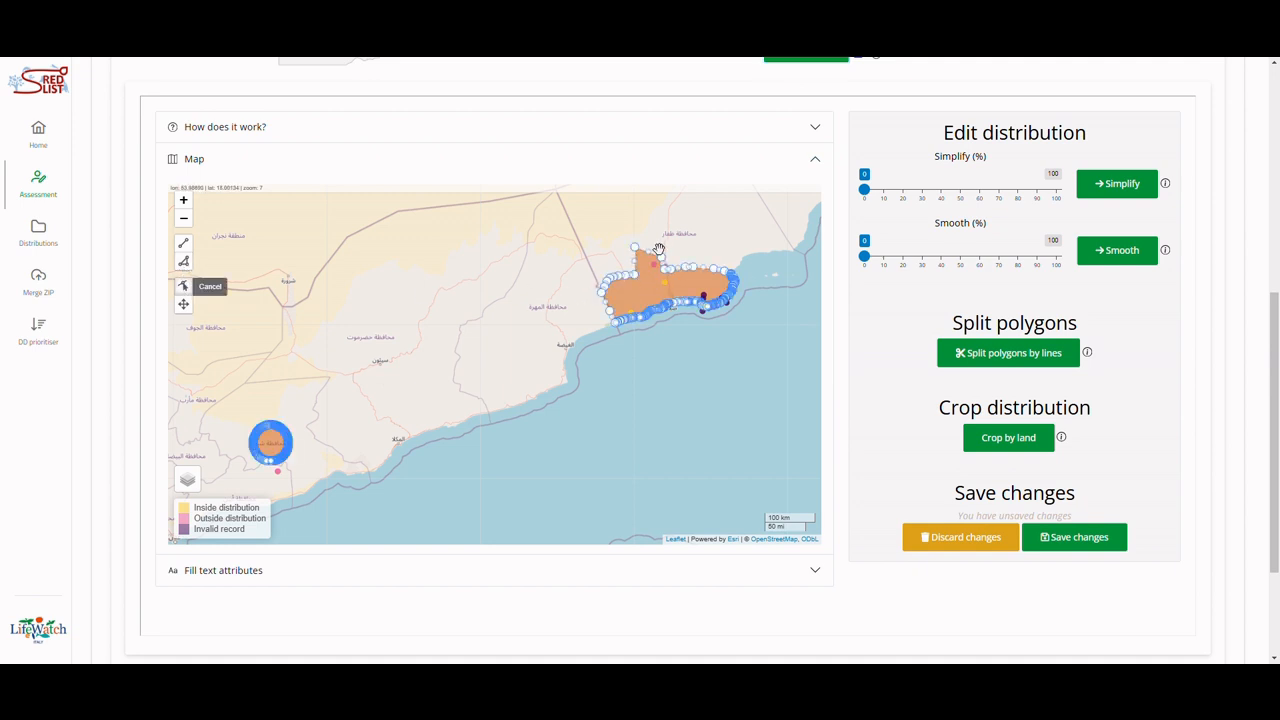
click(184, 285)
Draw a small four-cornered polygon just north of the eastern distribution polygon
click(183, 261)
click(687, 243)
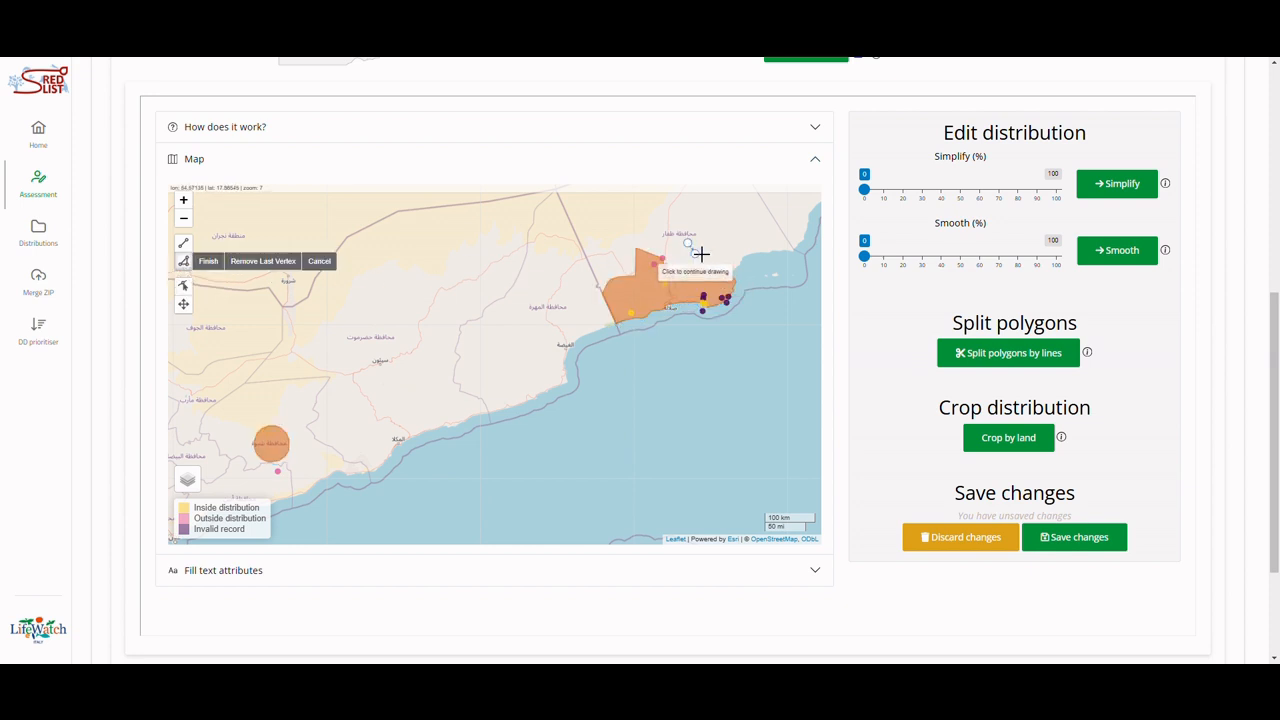
click(724, 236)
click(707, 254)
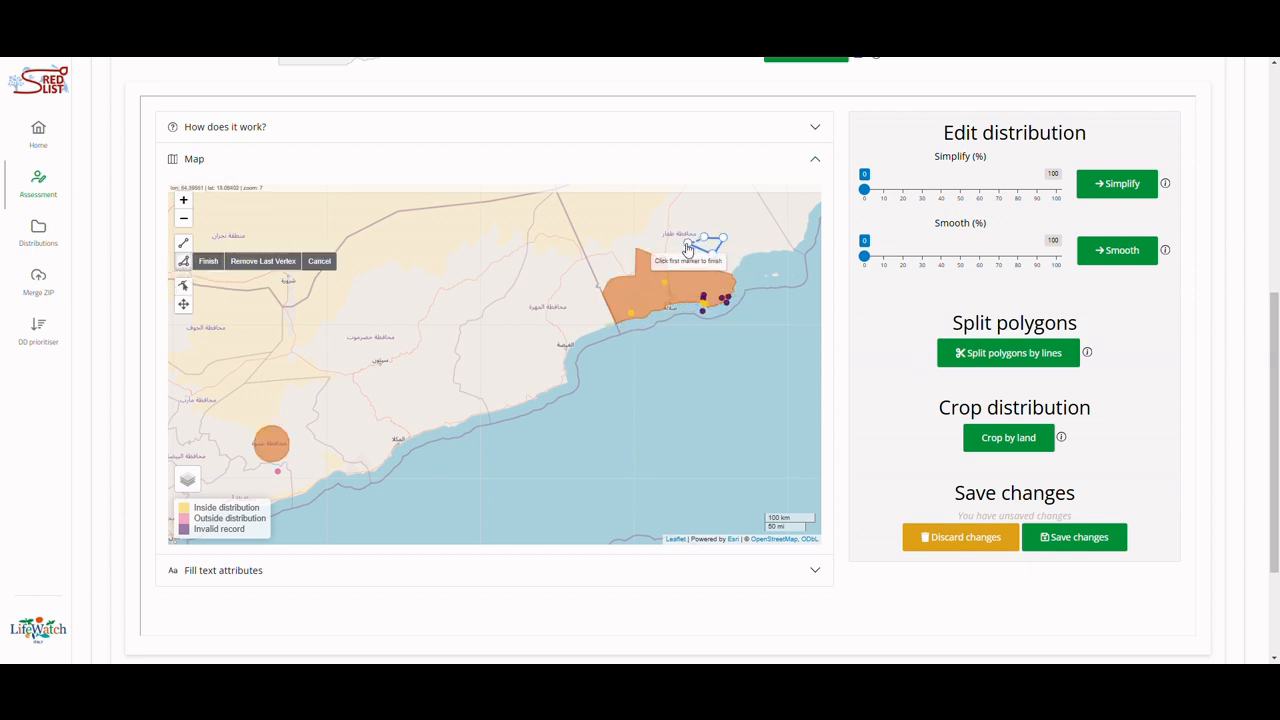
click(688, 242)
Set the presence of the round southwestern polygon to Extinct Post-1500
click(275, 448)
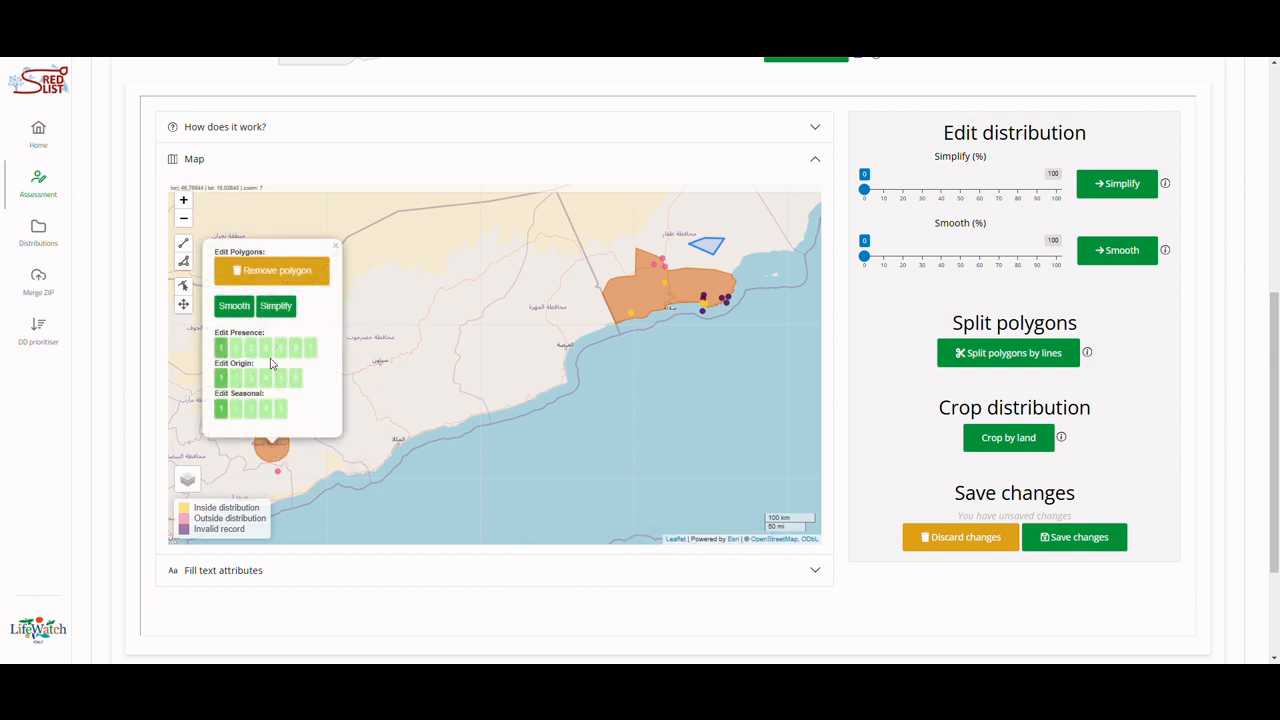
click(285, 352)
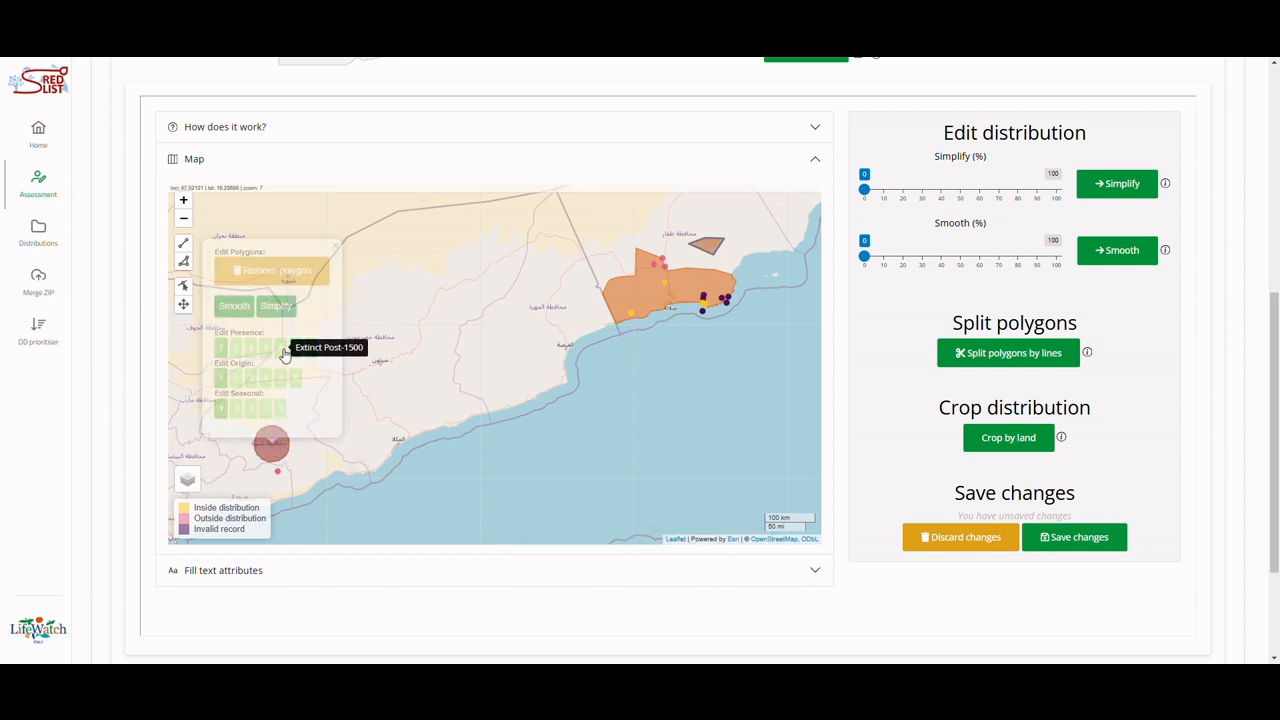
click(371, 471)
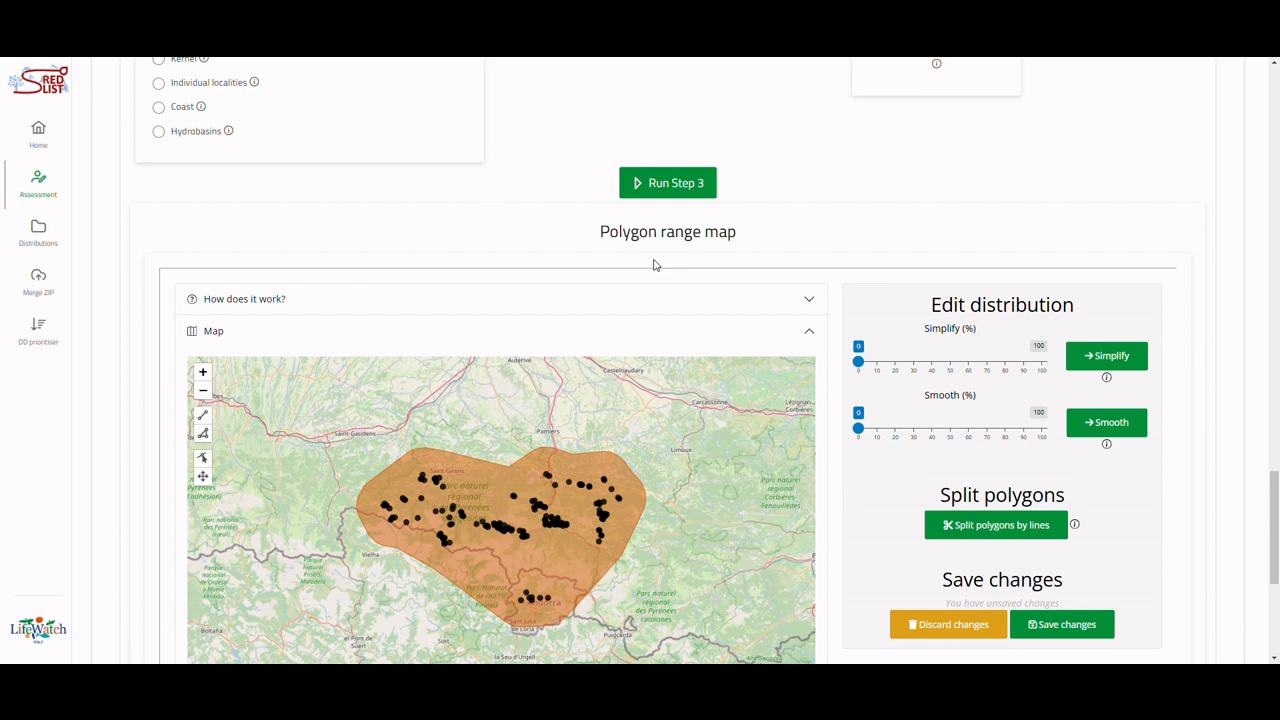
Reshape the notch in the Pyrenees polygon's northern edge and set the western part's seasonal code to 2 (Breeding Season)
click(203, 458)
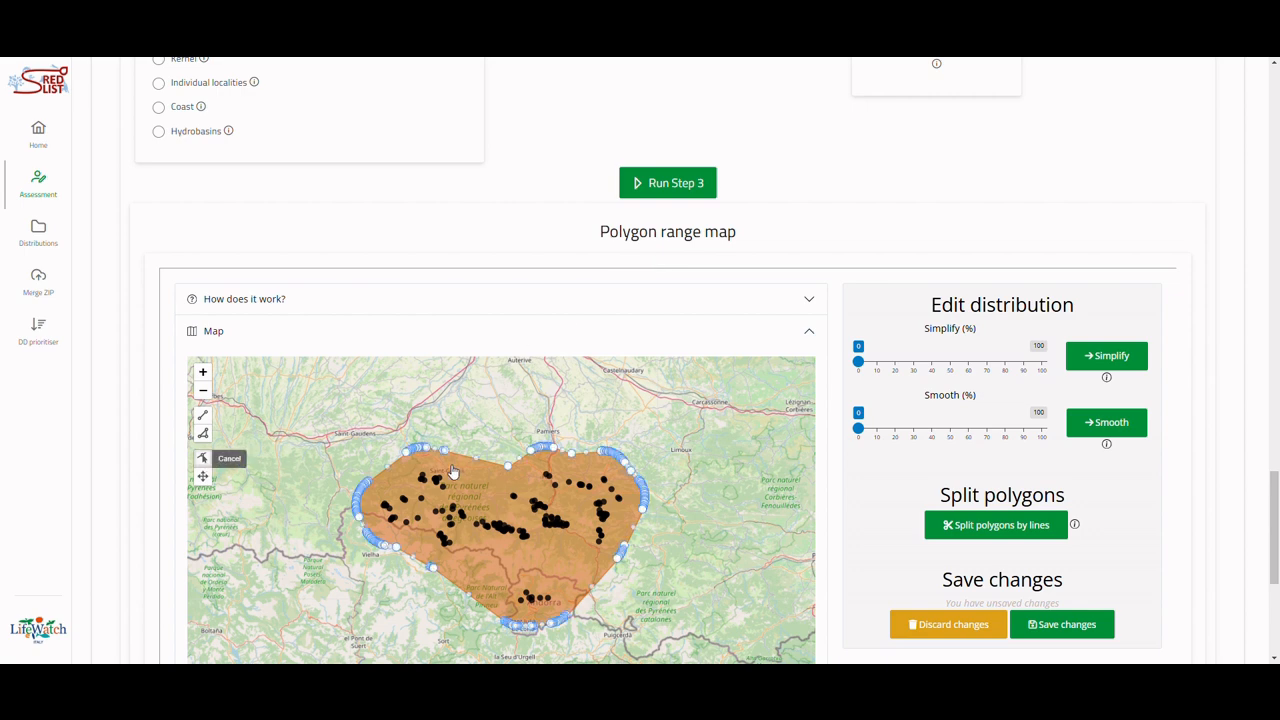
scroll(455, 462, down, 1)
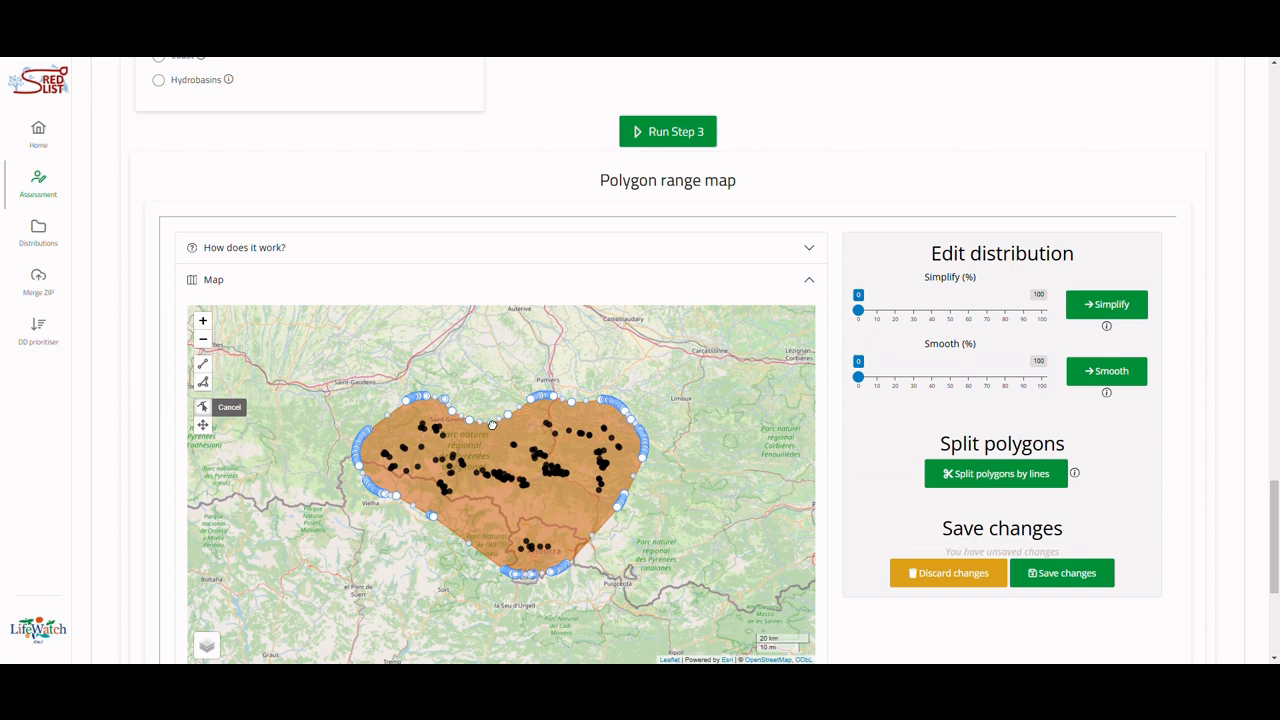
click(405, 416)
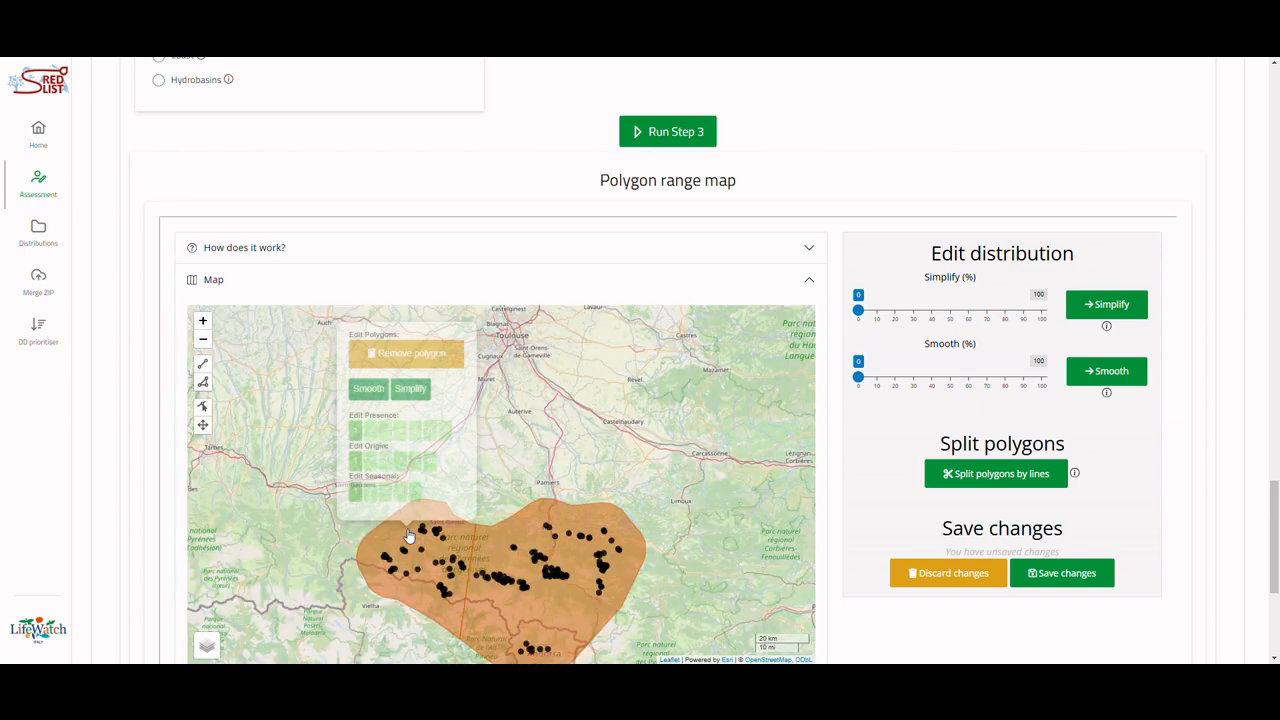
click(368, 495)
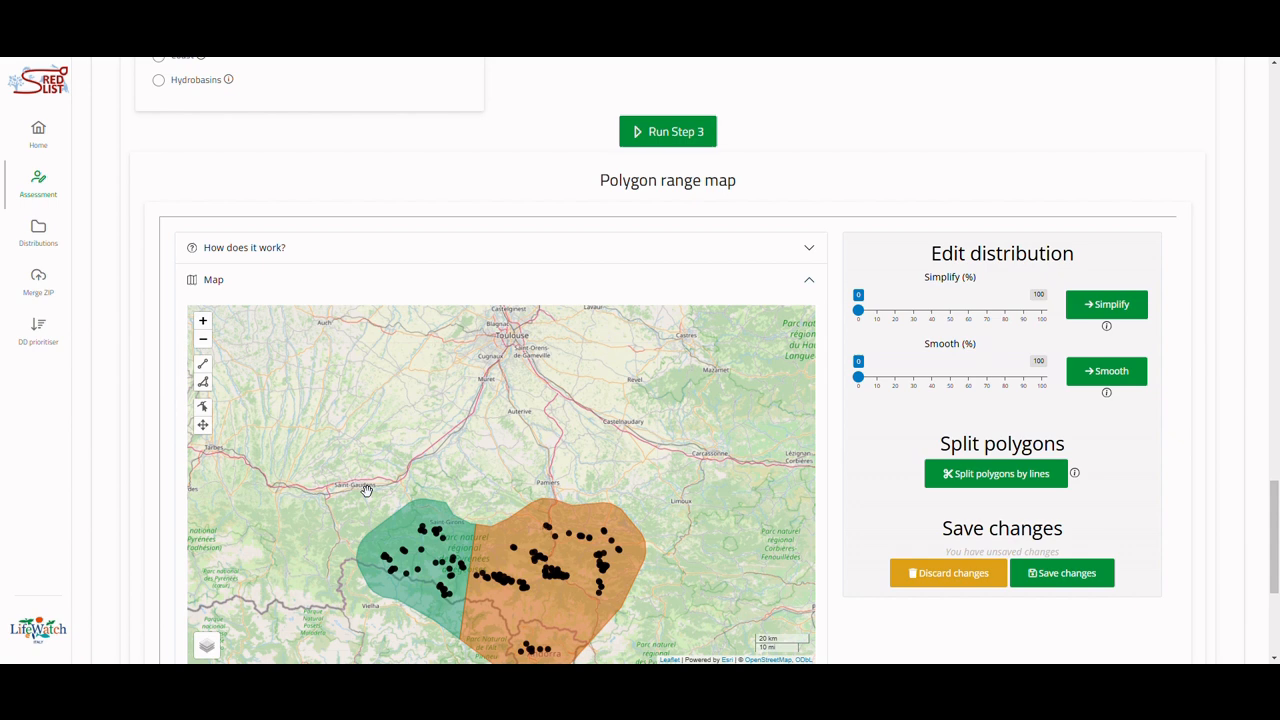
Review the "How does it work?" guides for editing polygon and hydrobasin distributions
click(422, 249)
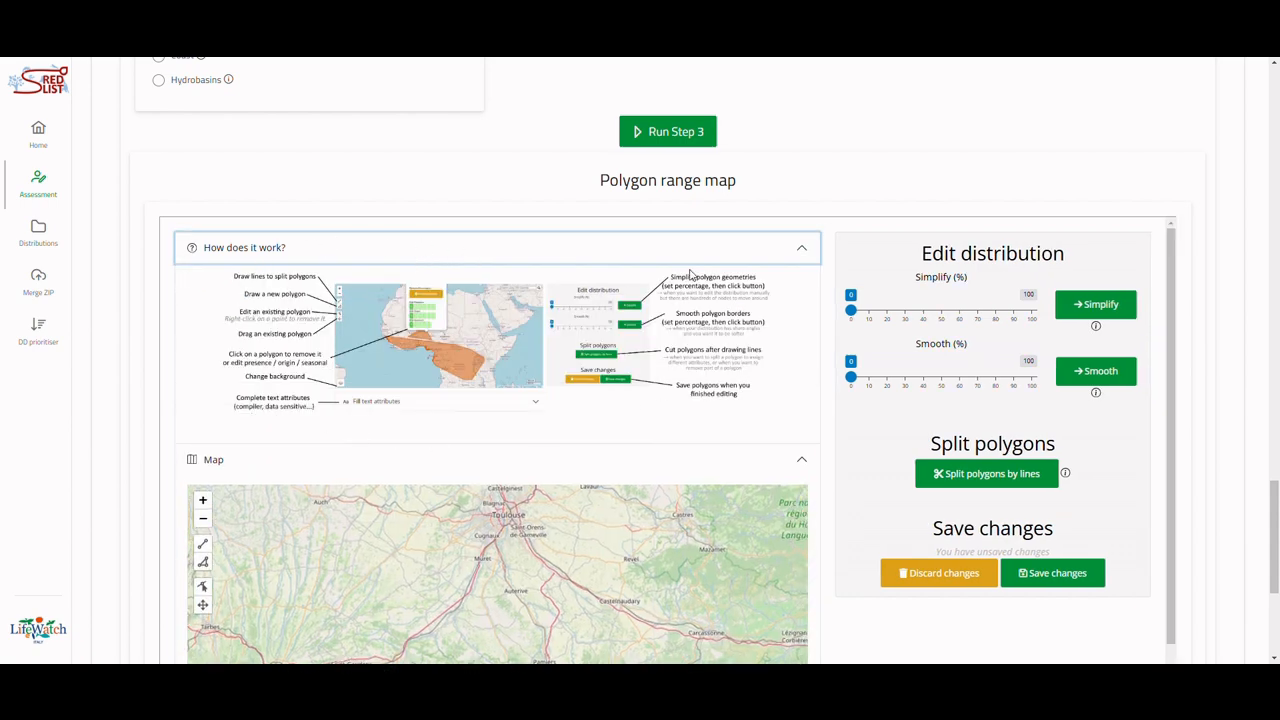
click(449, 252)
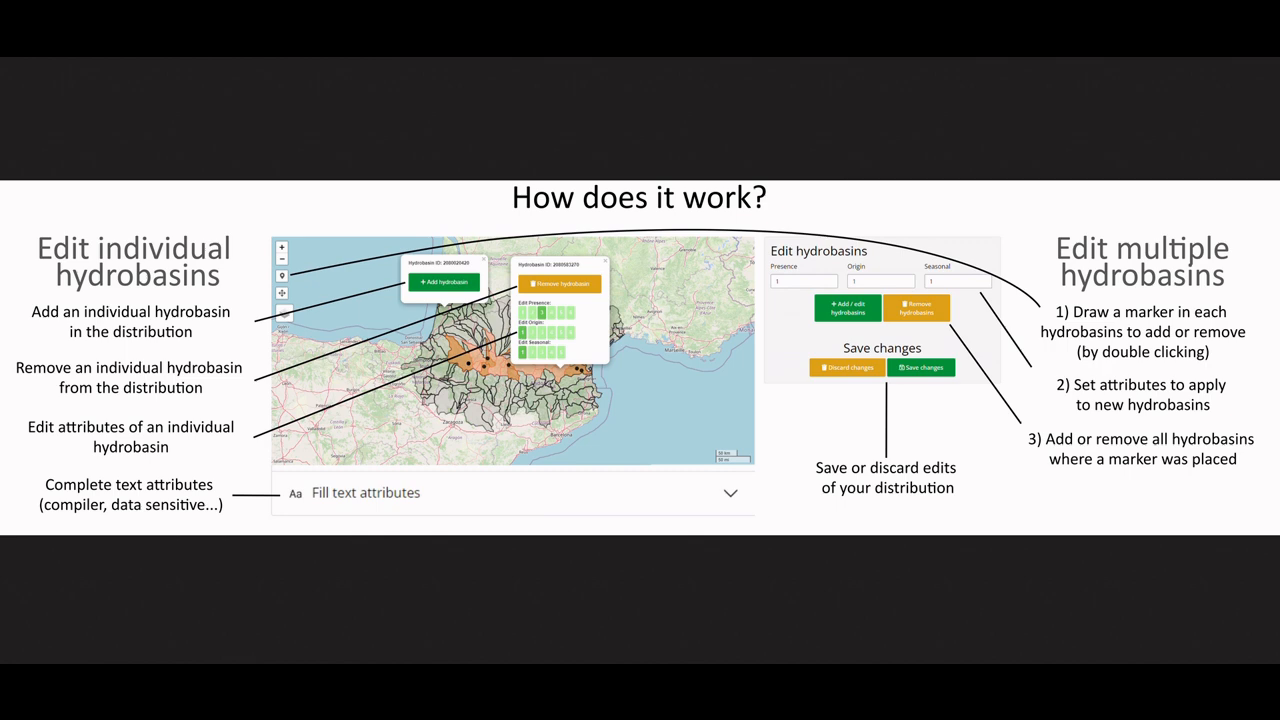
key(Right)
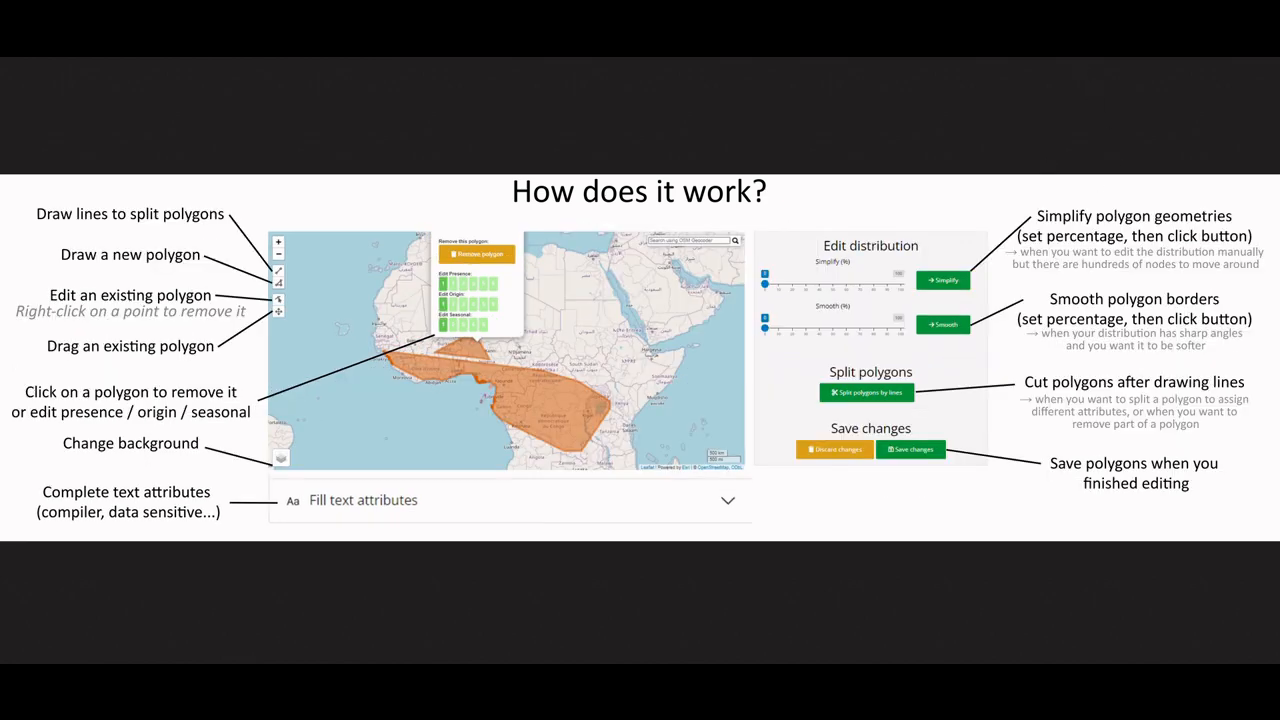
key(Escape)
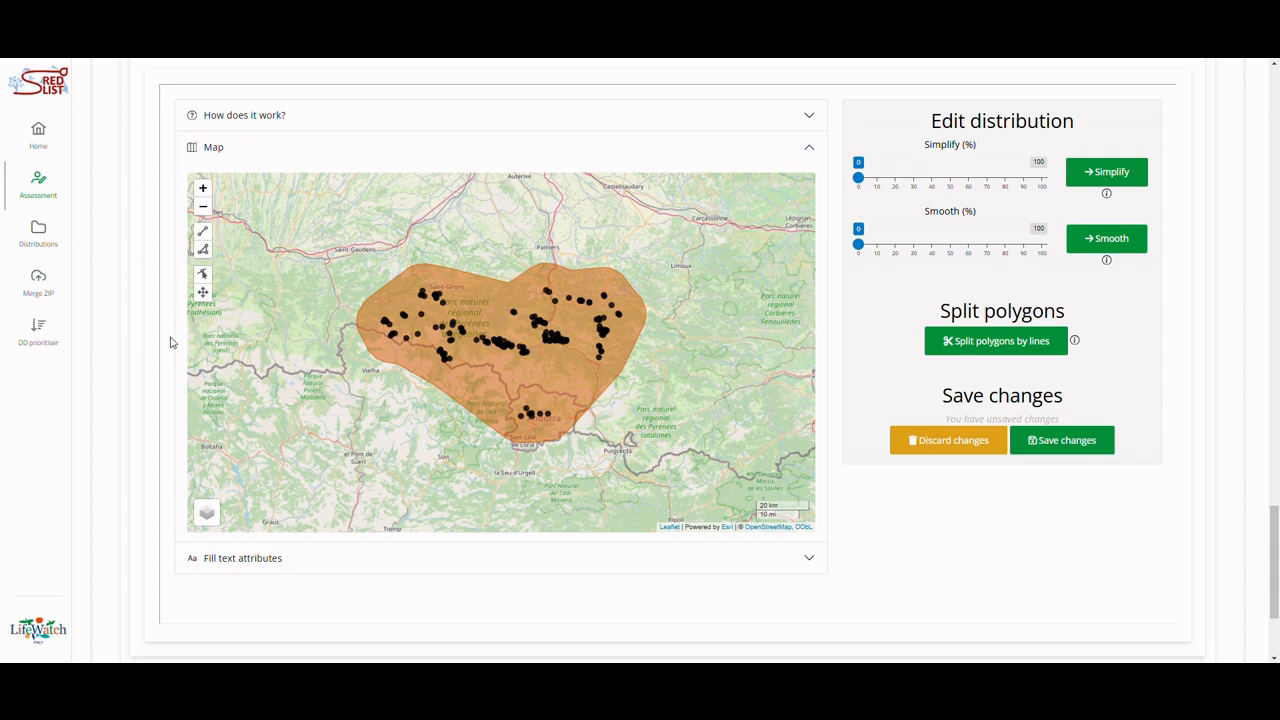
Draw a new polygon overlapping the northeastern edge of the Pyrenees range and save the changes
scroll(640, 272, up, 1)
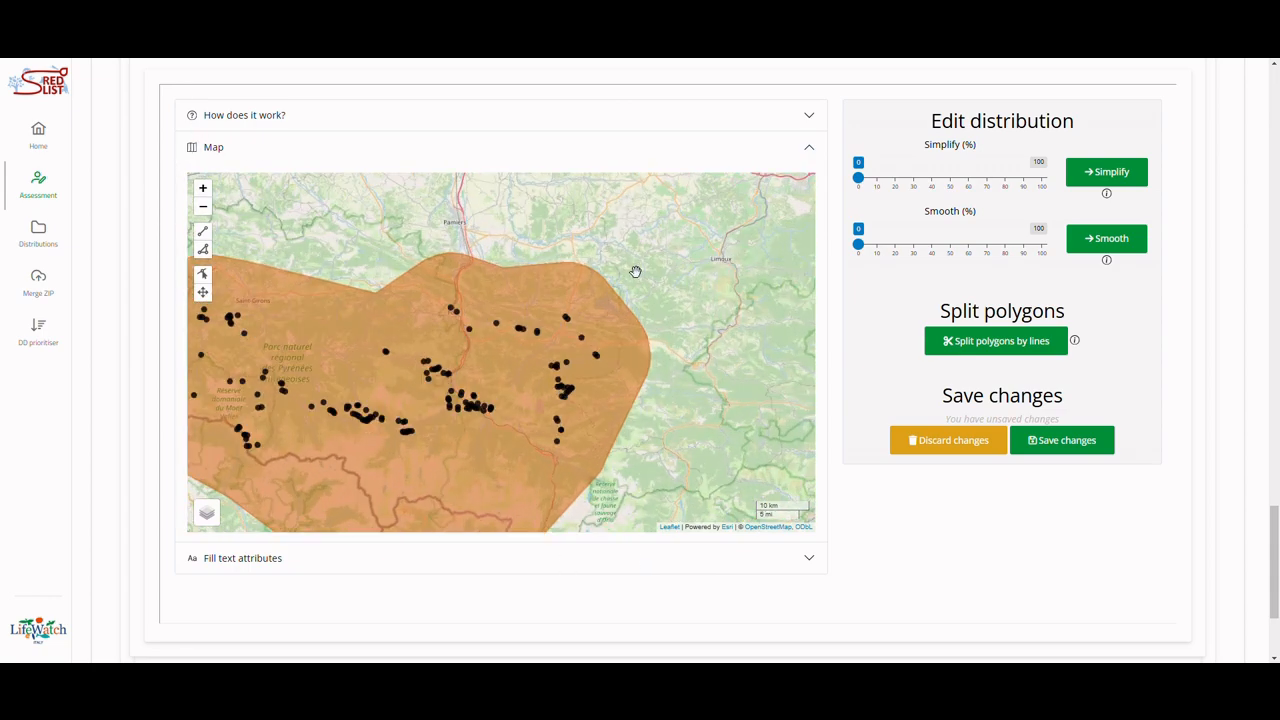
click(203, 251)
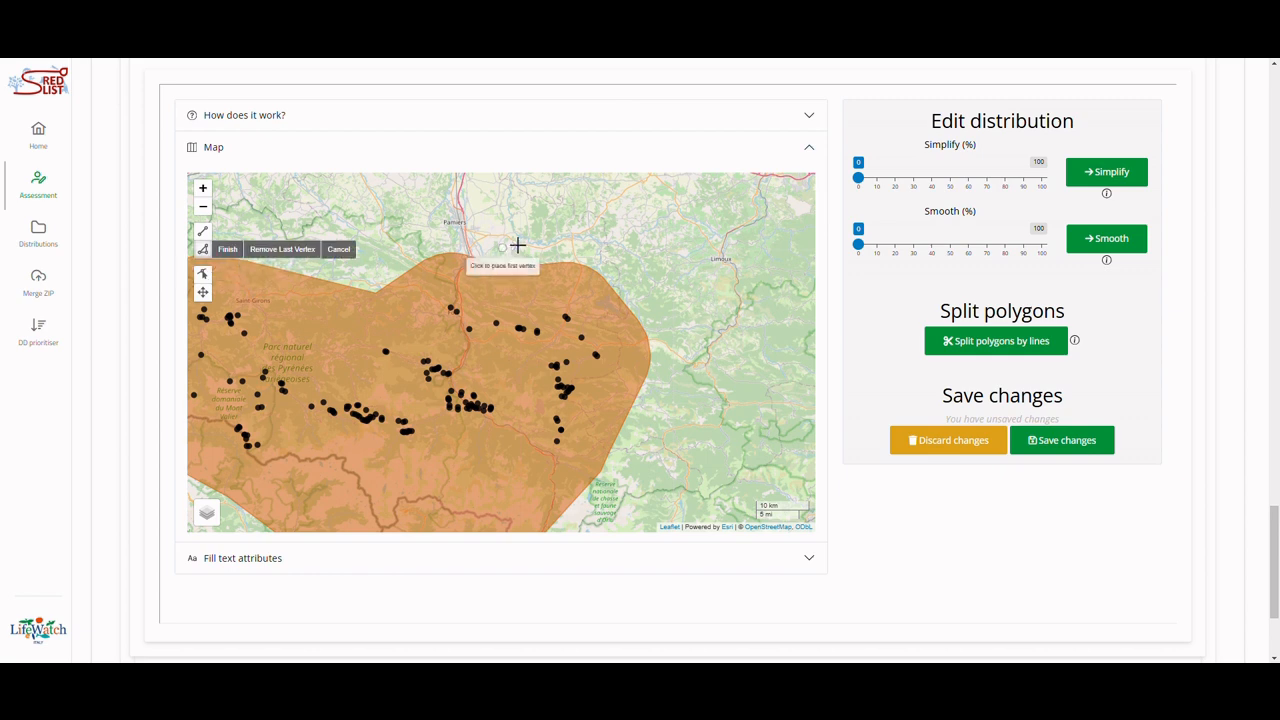
click(570, 259)
click(570, 231)
click(596, 219)
click(619, 220)
click(634, 248)
click(636, 275)
click(589, 298)
click(572, 268)
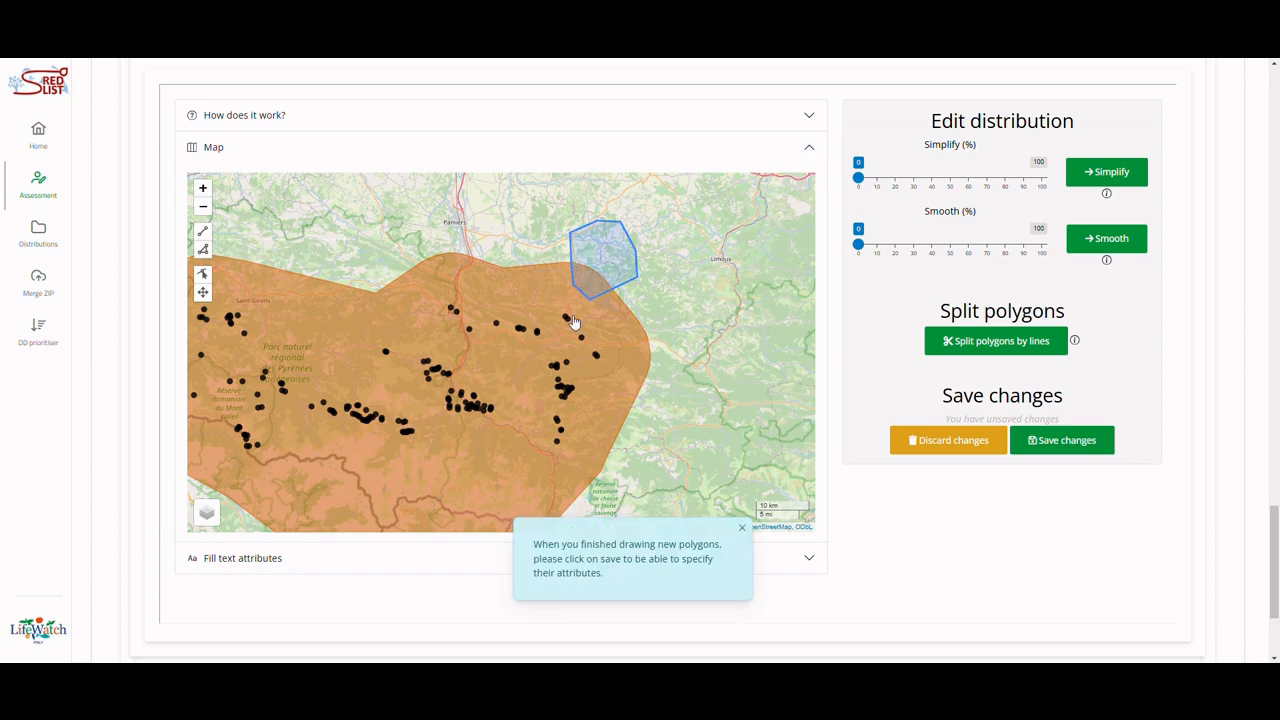
click(1062, 440)
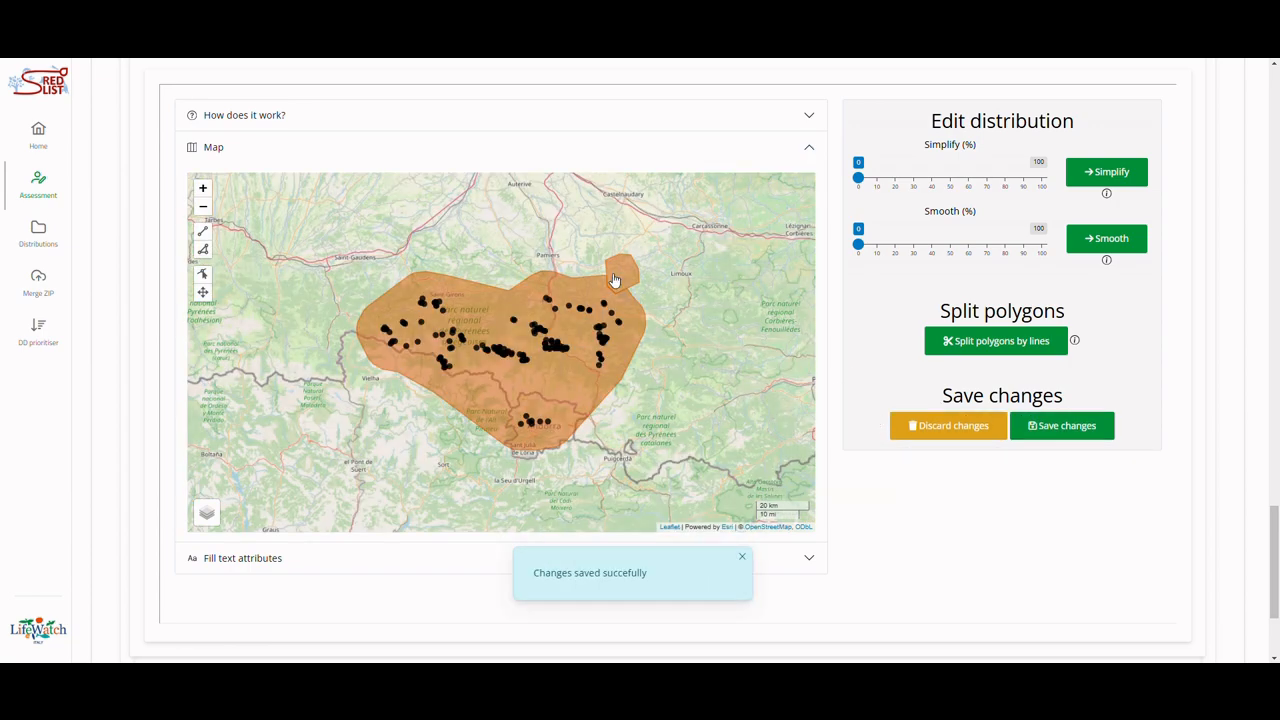
Pull the vertices on the western part of the range's northern border inward to deepen the notch
scroll(614, 281, up, 1)
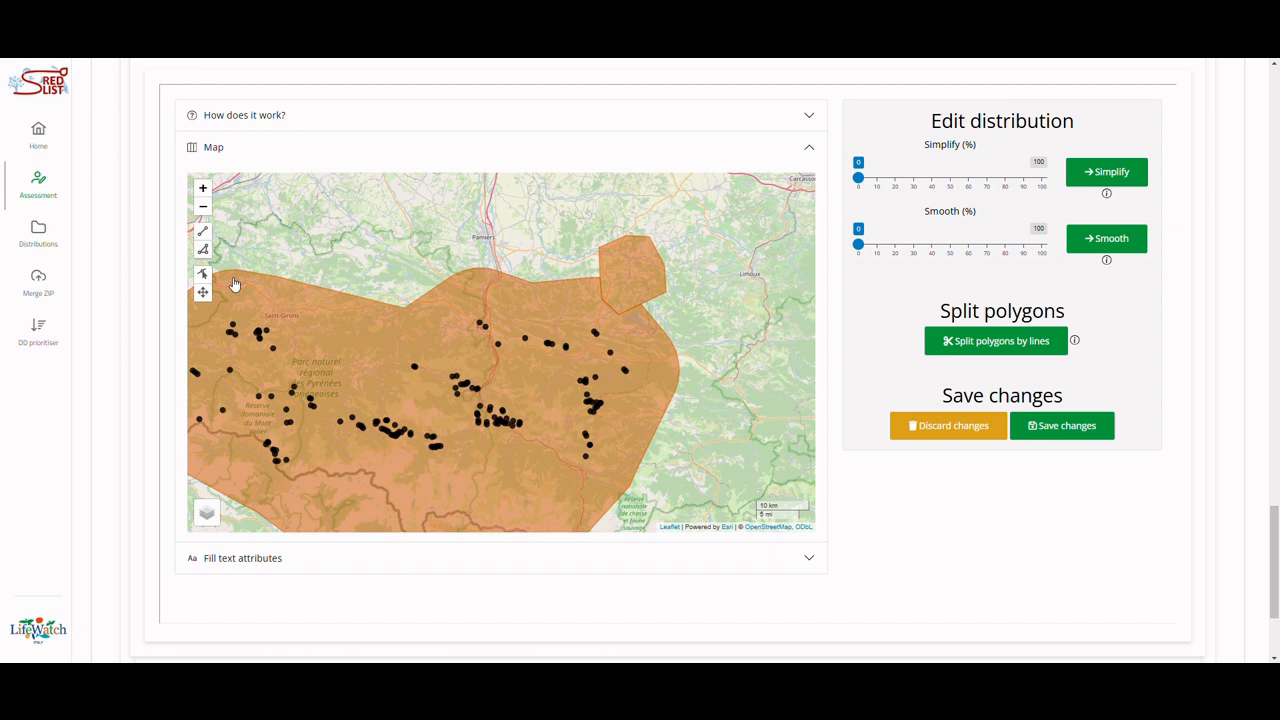
click(203, 275)
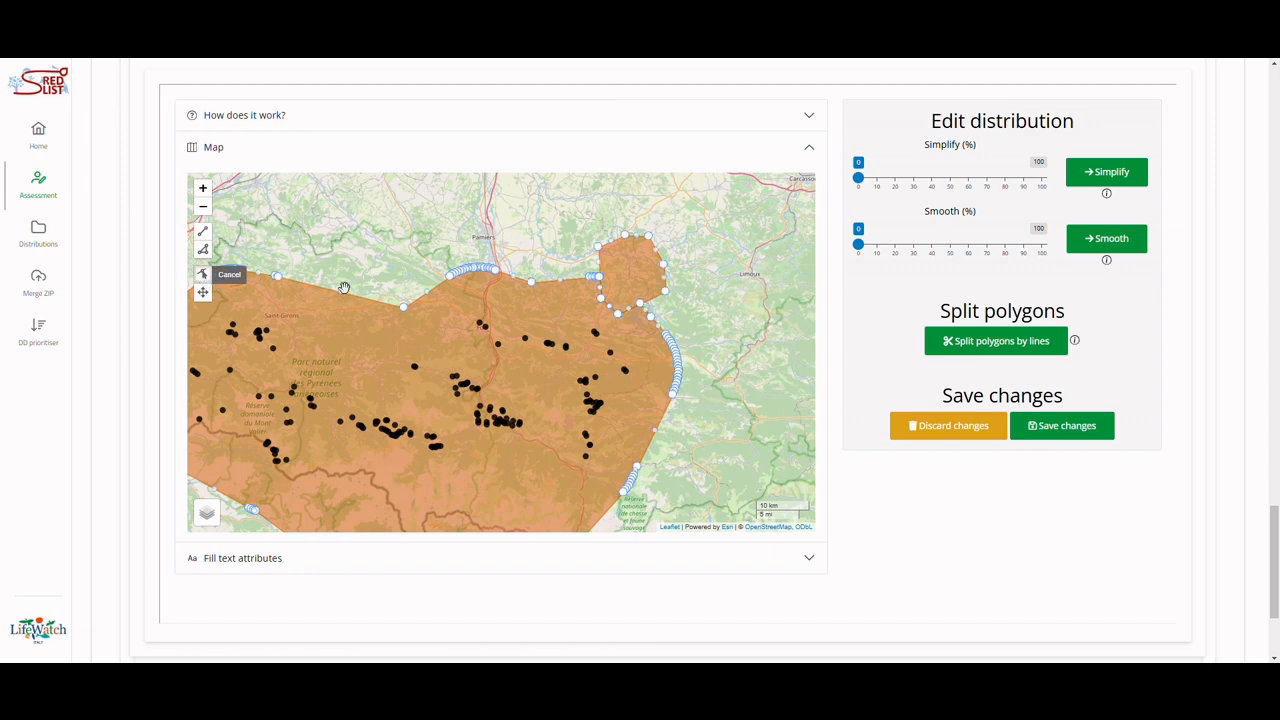
drag(341, 293, 327, 318)
drag(279, 277, 367, 323)
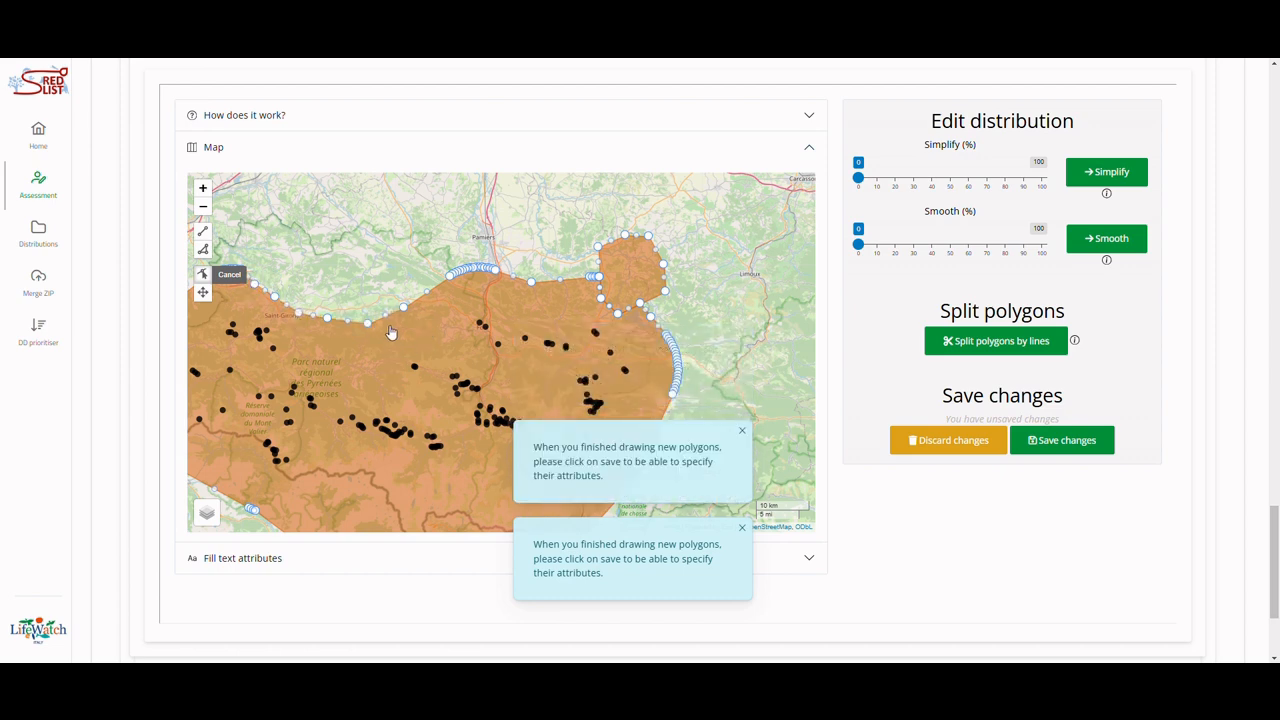
Remove surplus vertices from the northwestern part of the range border and end vertex editing
drag(356, 278, 480, 284)
right_click(379, 290)
right_click(399, 302)
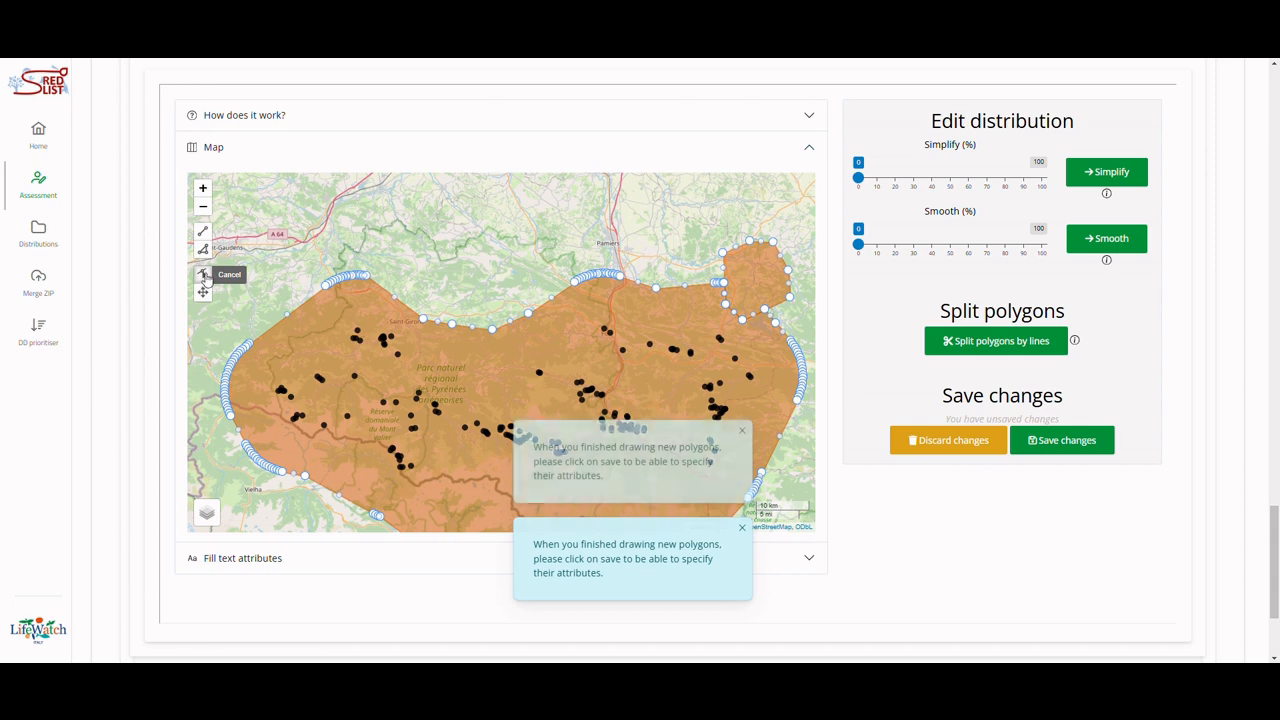
click(228, 275)
Move the small northeastern polygon northwest, clear of the main range polygon
click(203, 292)
drag(744, 272, 686, 207)
click(224, 293)
Draw a line across the southern part of the main range and split the polygon along it
click(203, 233)
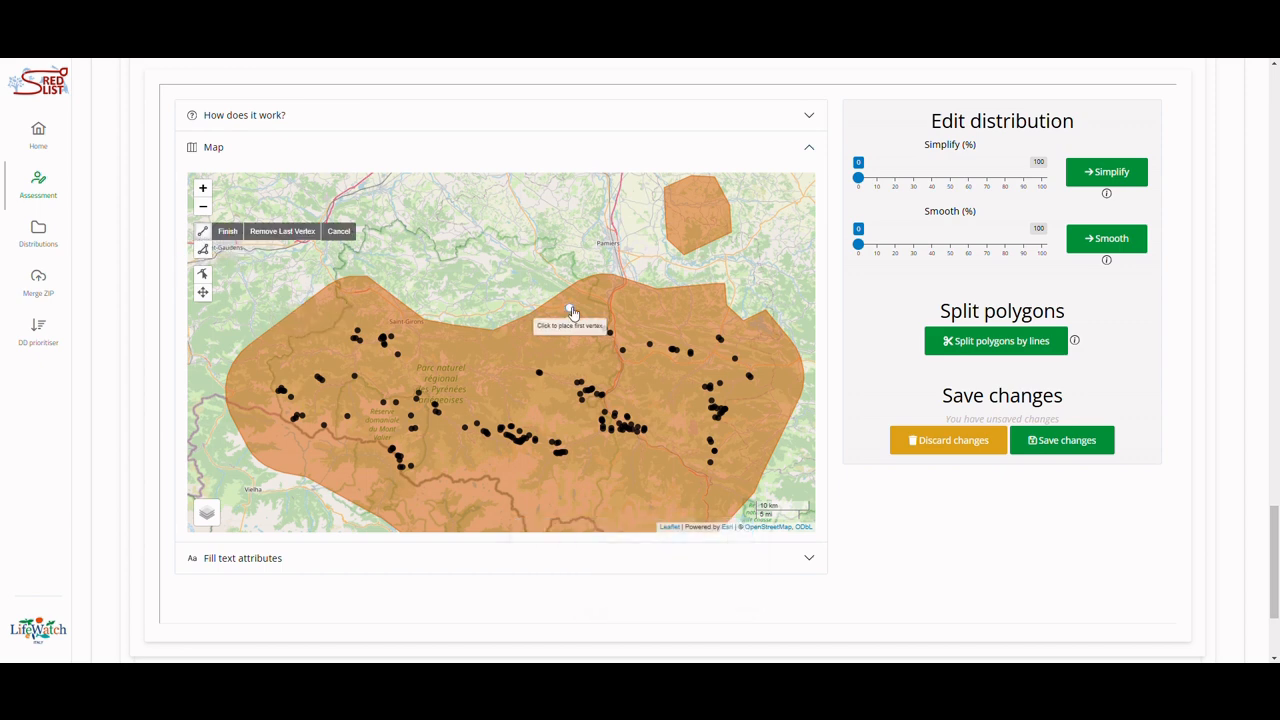
scroll(471, 354, down, 1)
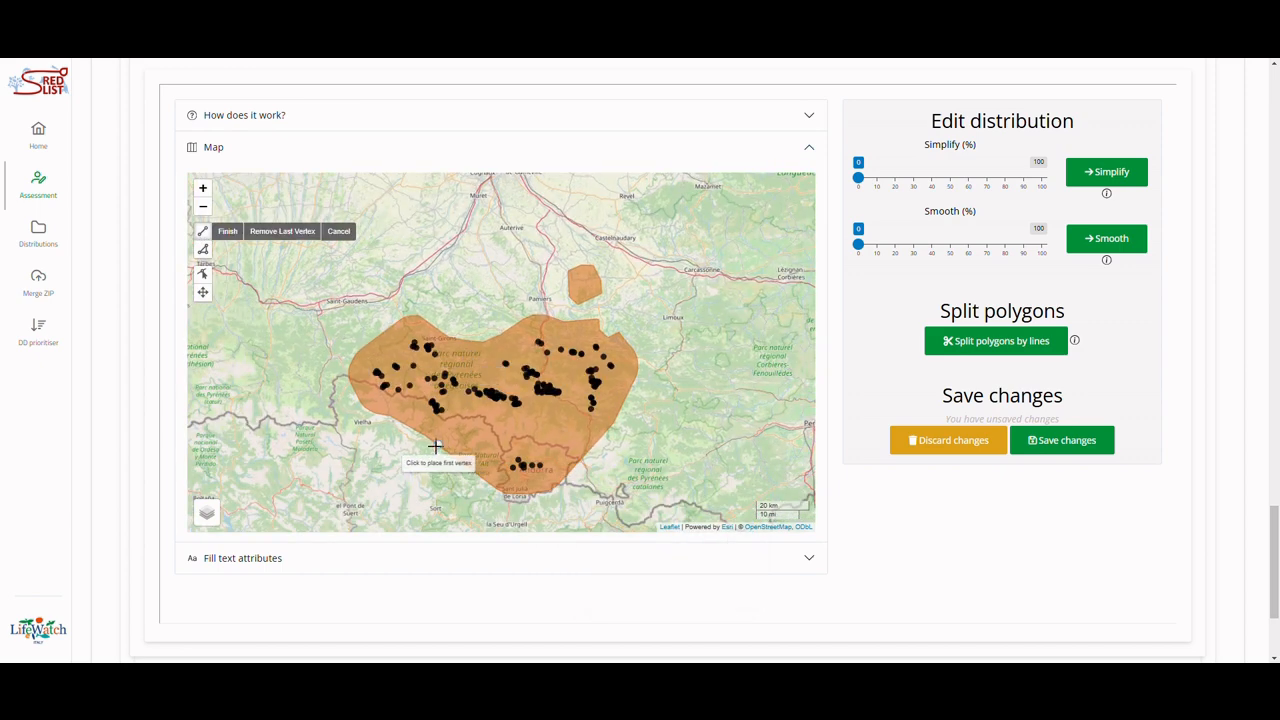
click(401, 447)
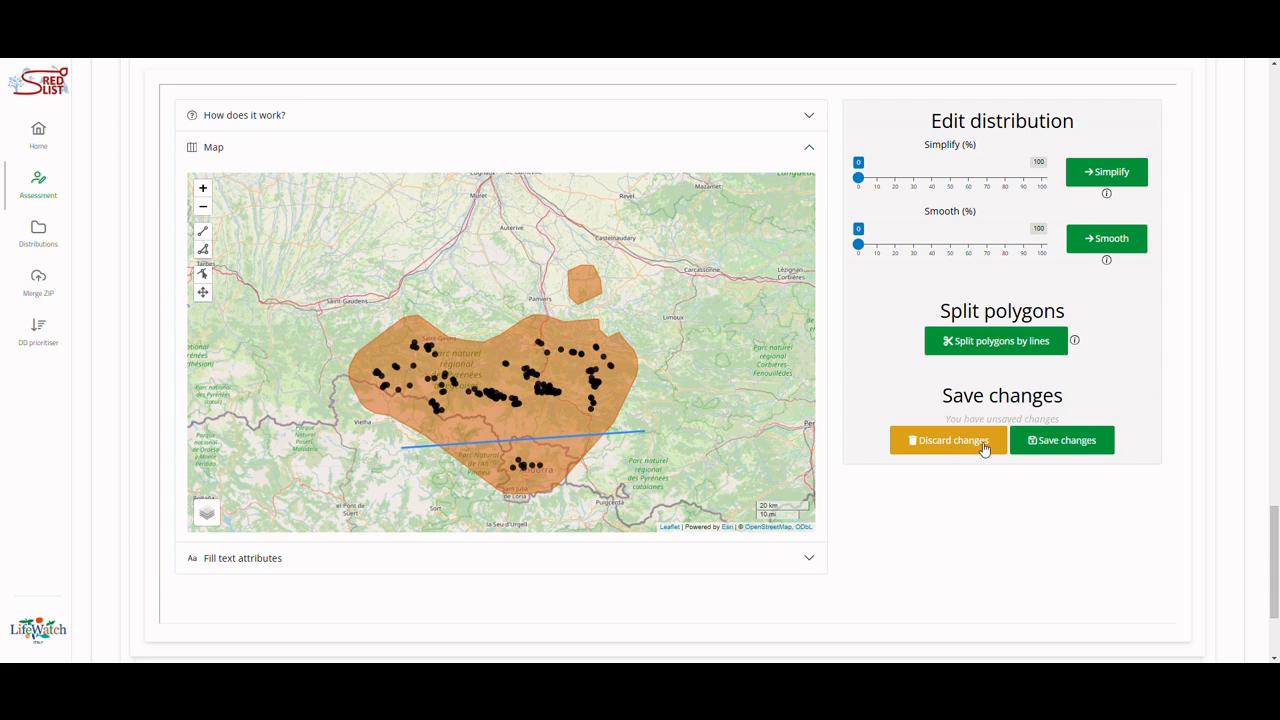
click(999, 344)
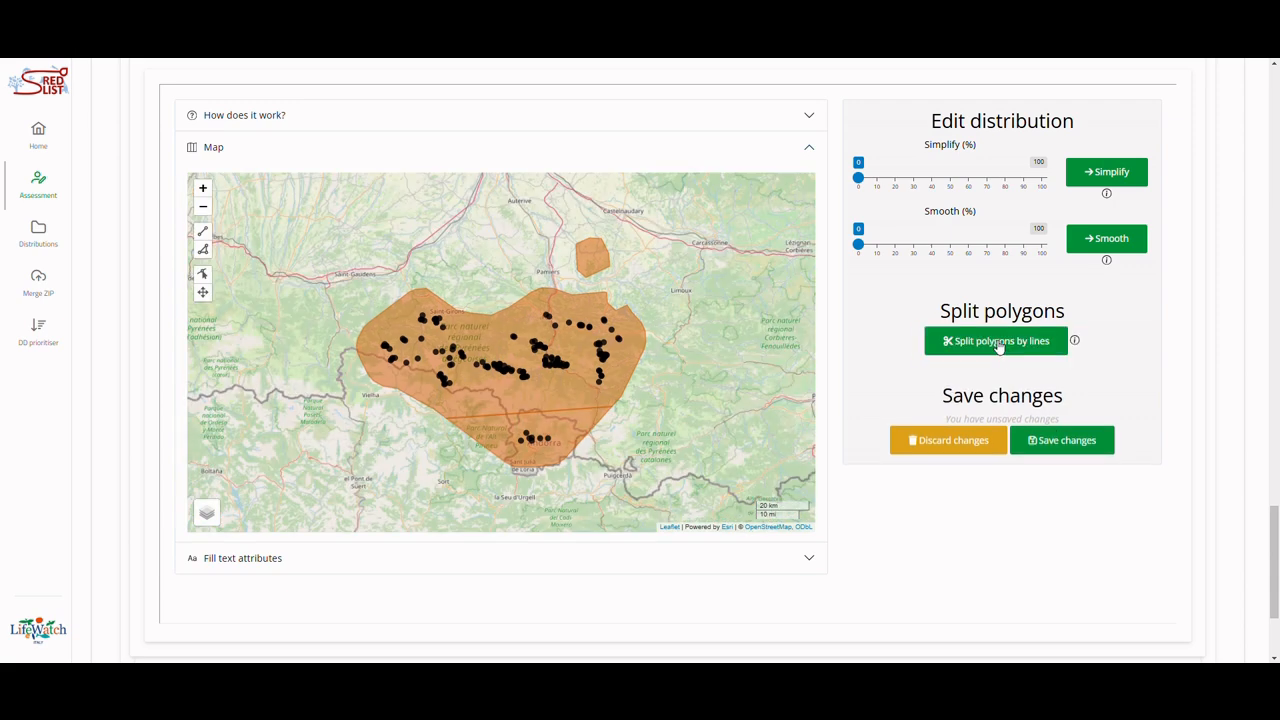
Set the split-off southern polygon's seasonal code to 2 (Breeding Season) and remove that polygon
click(563, 432)
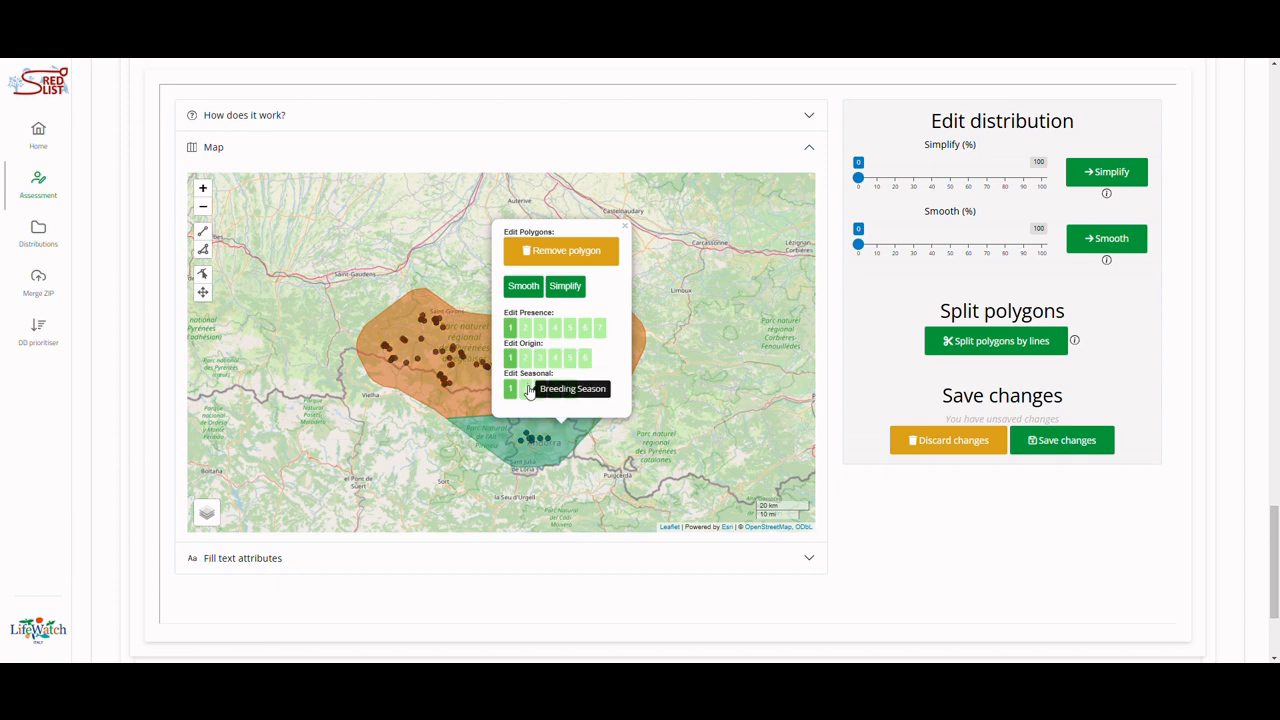
click(530, 390)
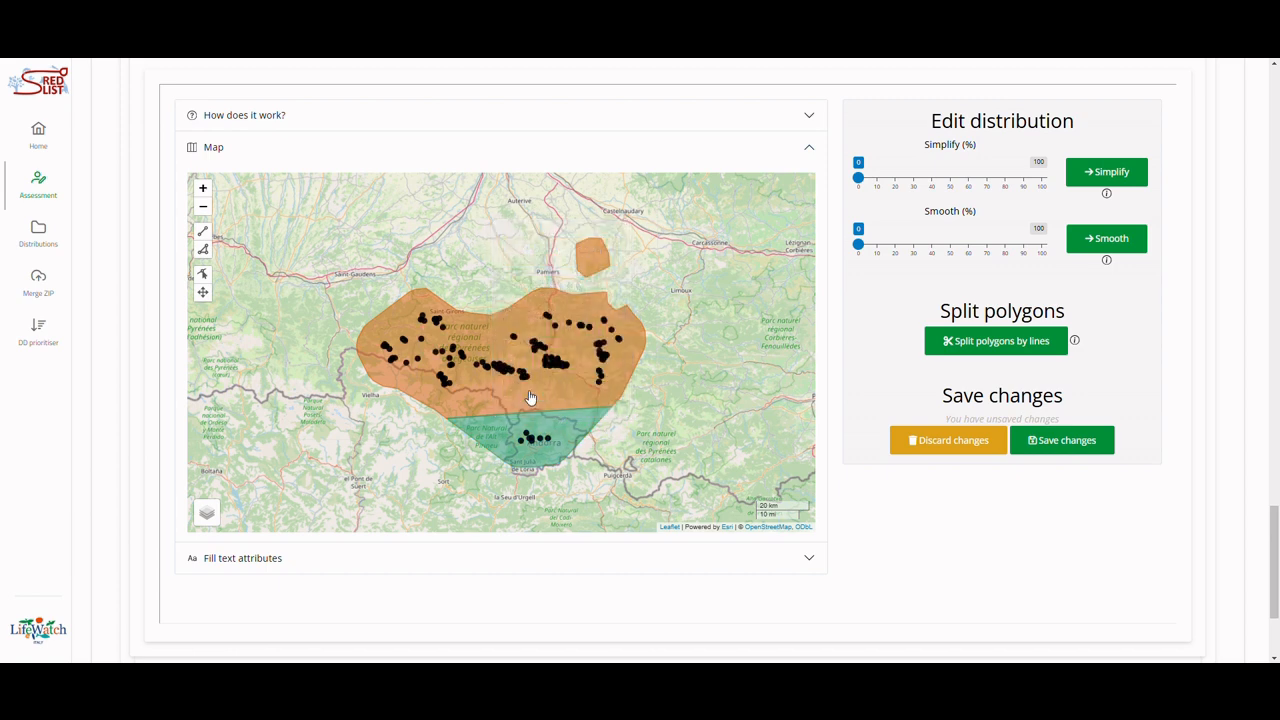
click(570, 438)
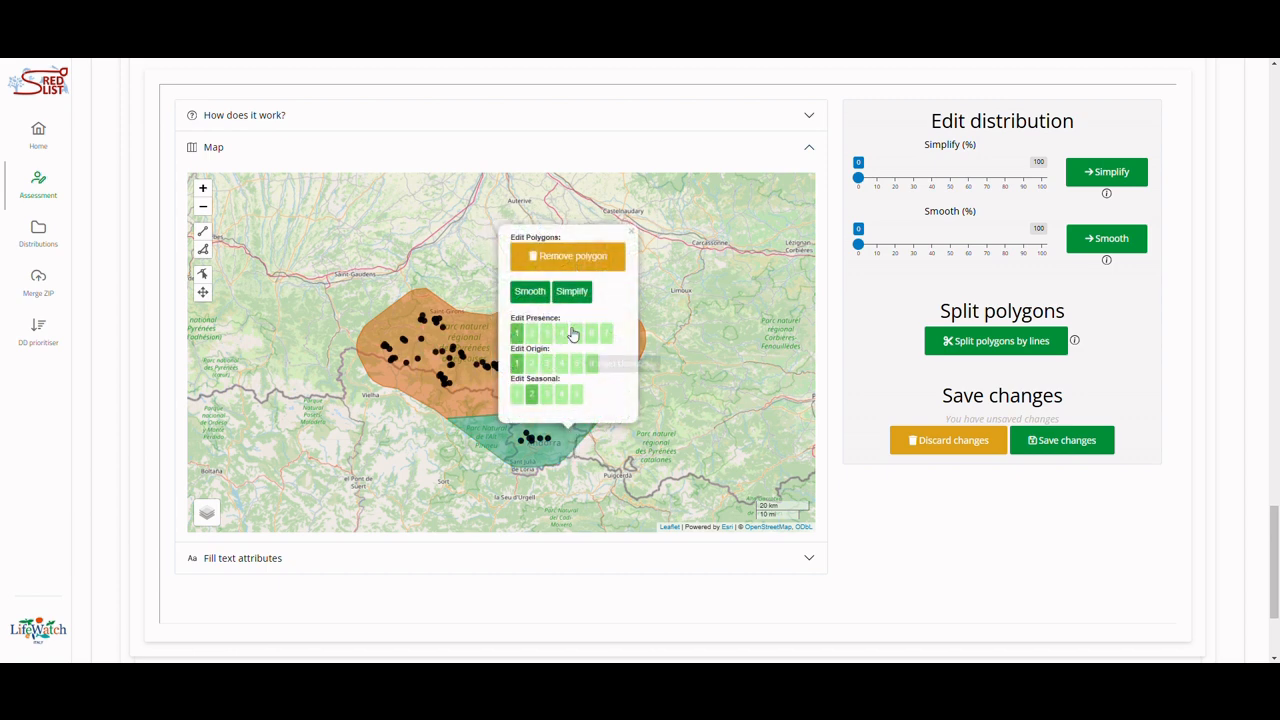
click(583, 258)
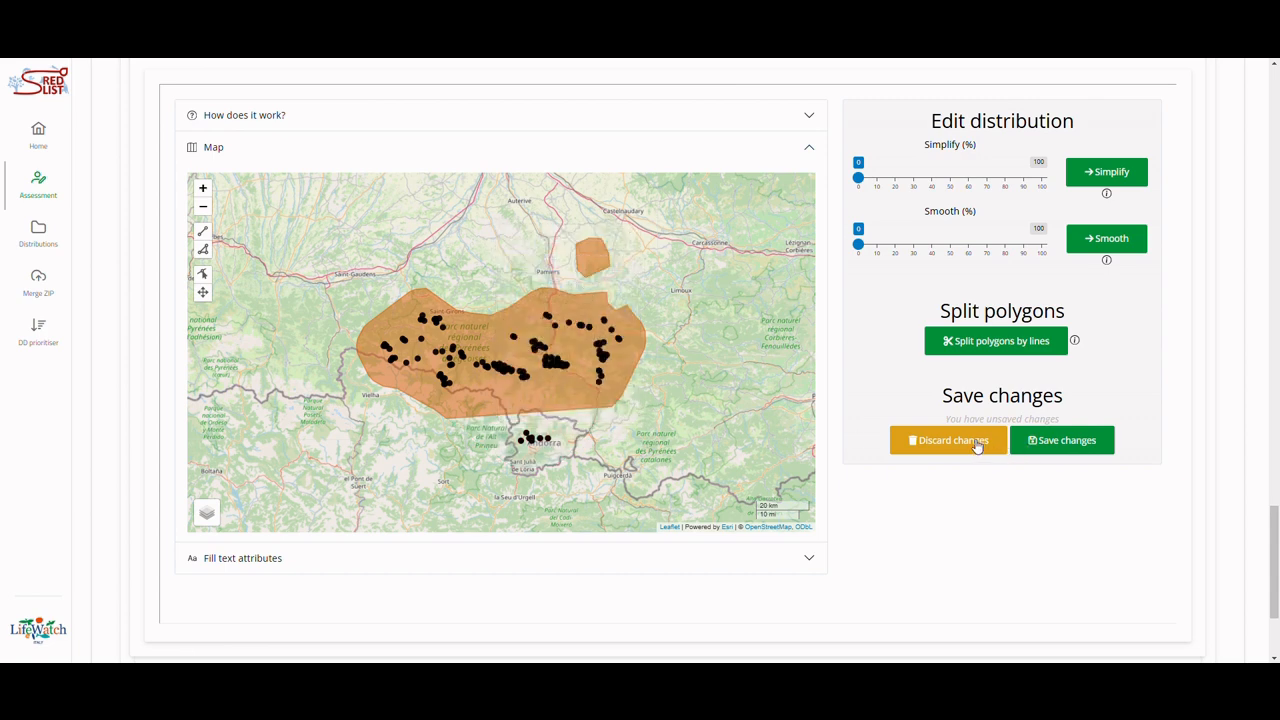
View the attribute options of the small detached northern polygon and close them
click(587, 264)
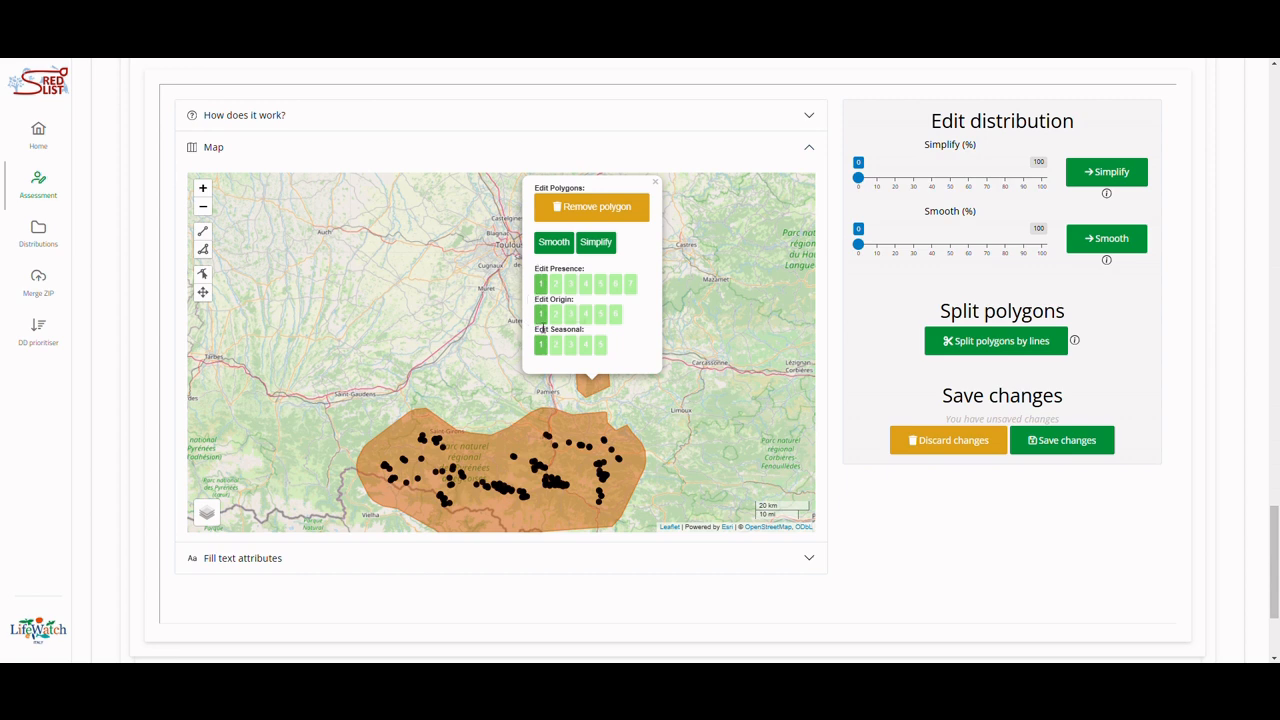
click(656, 183)
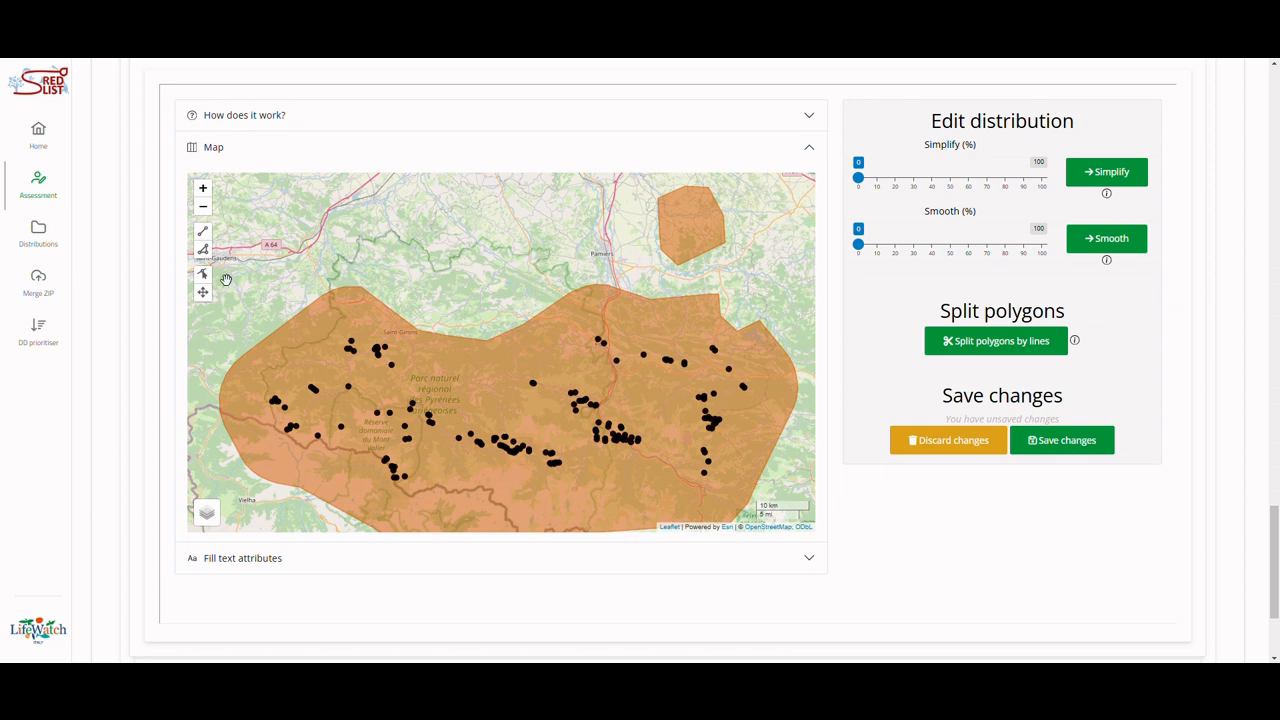
Display the vertices of the range polygons and simplify the distribution by 48%
click(203, 273)
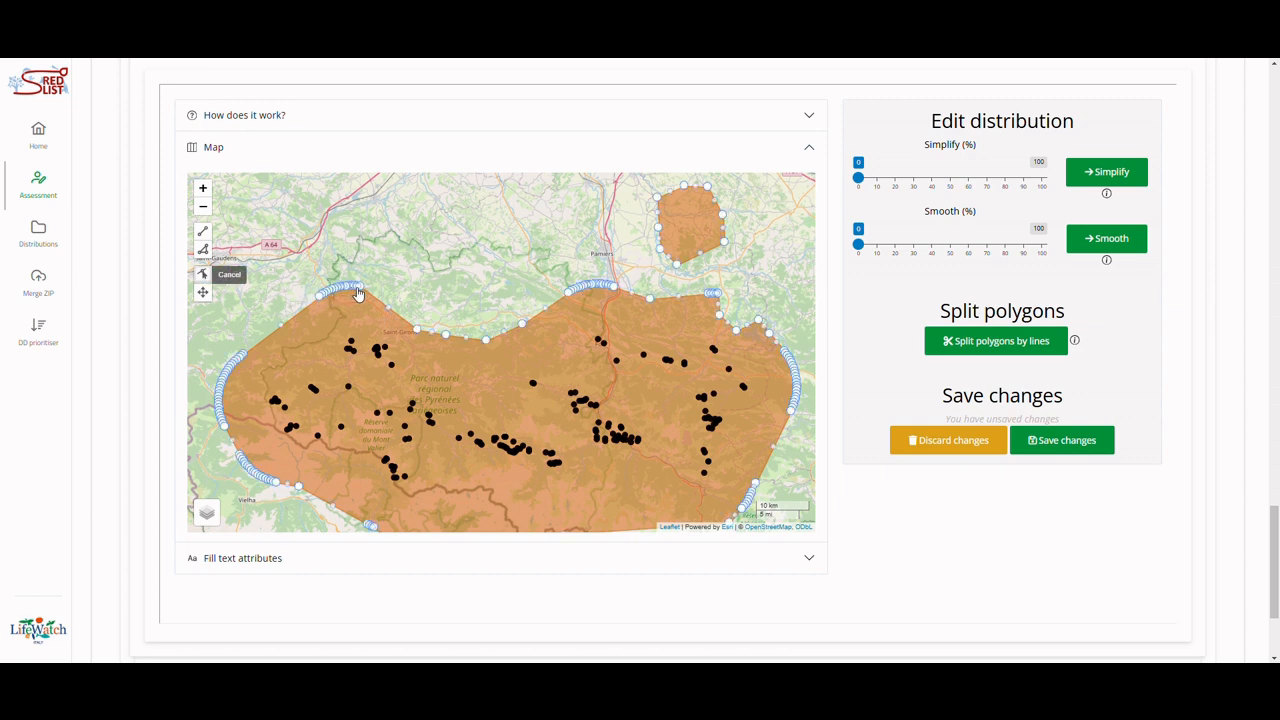
click(947, 178)
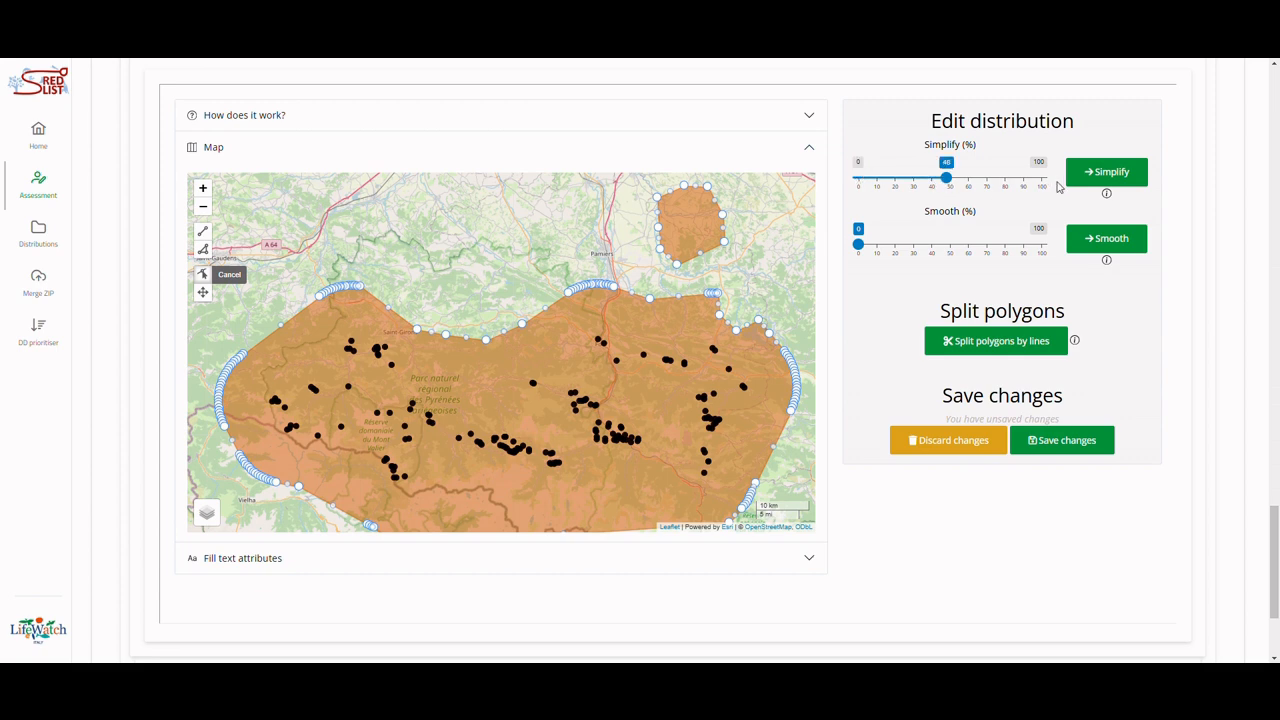
click(1120, 176)
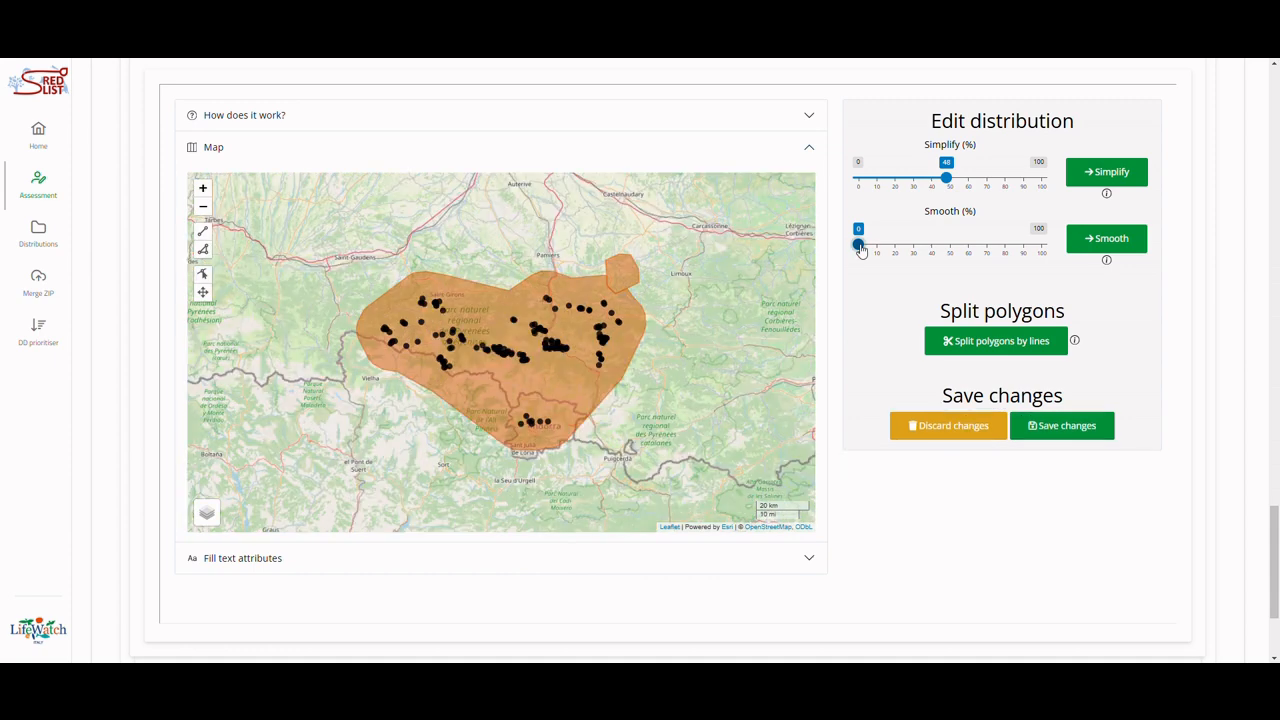
Smooth the distribution by 39% and open the main range polygon's own smoothing, simplification and attribute options
drag(859, 246, 933, 255)
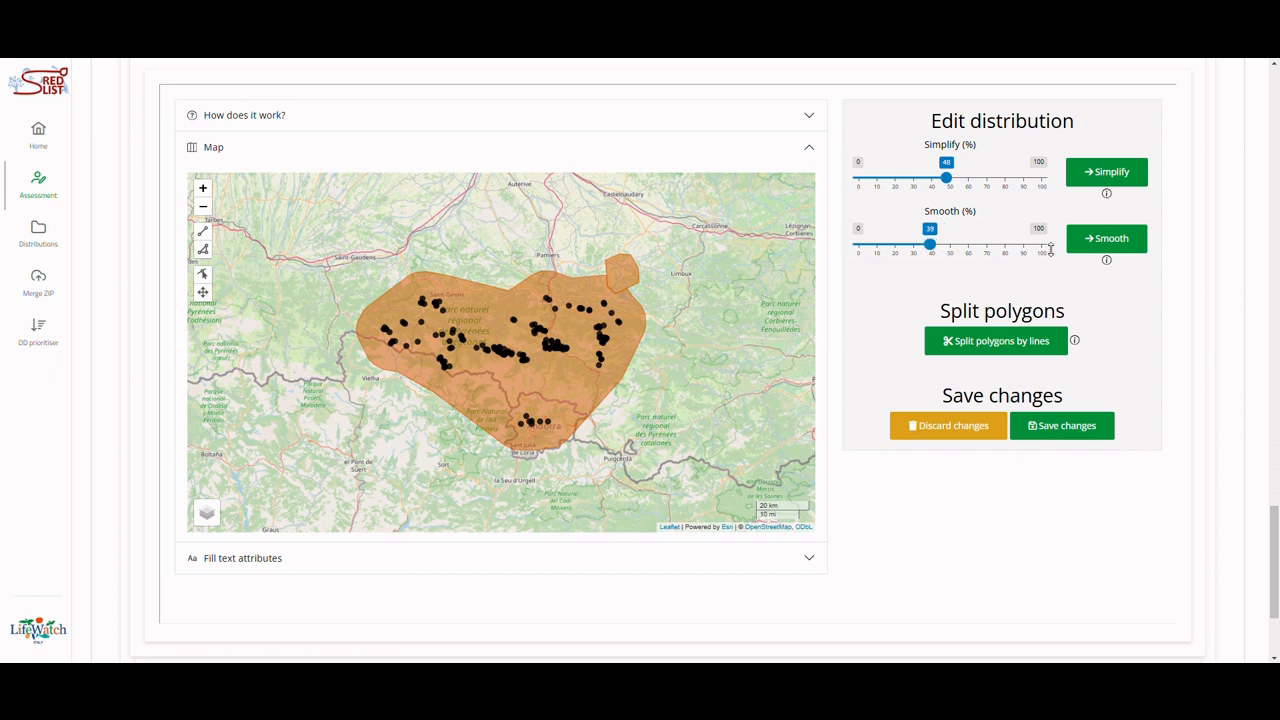
click(1110, 249)
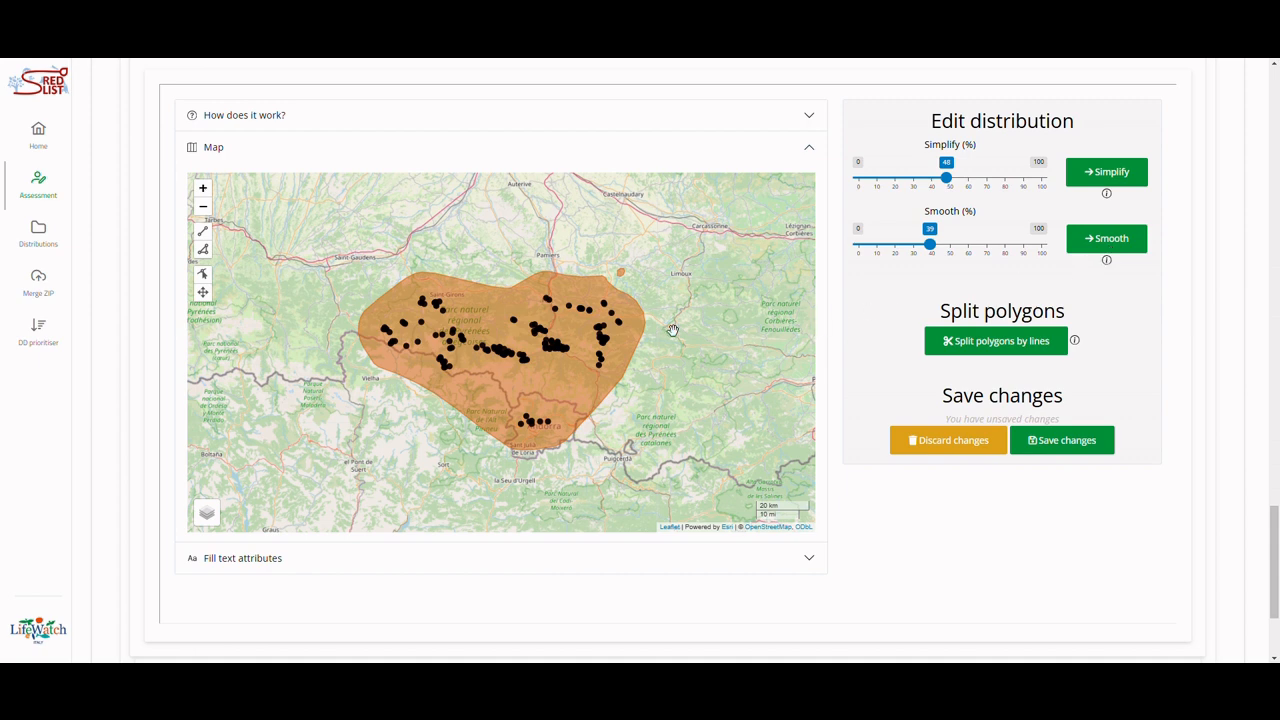
click(580, 296)
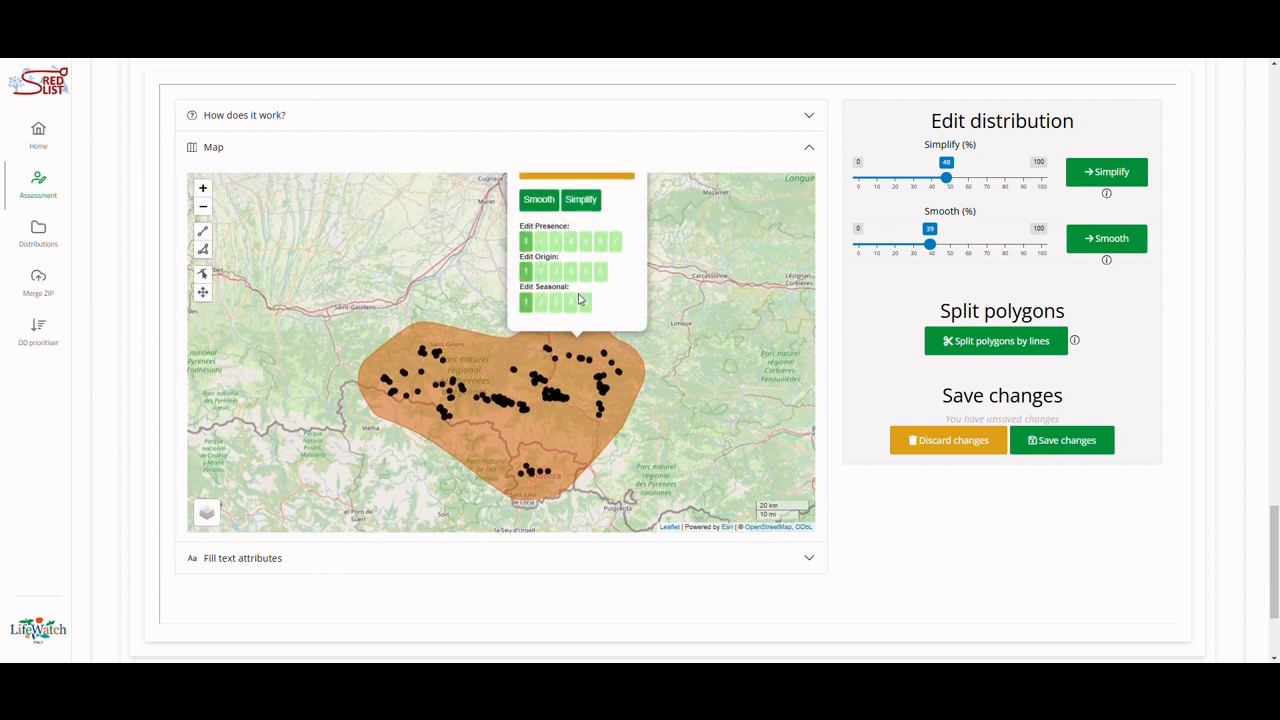
click(585, 249)
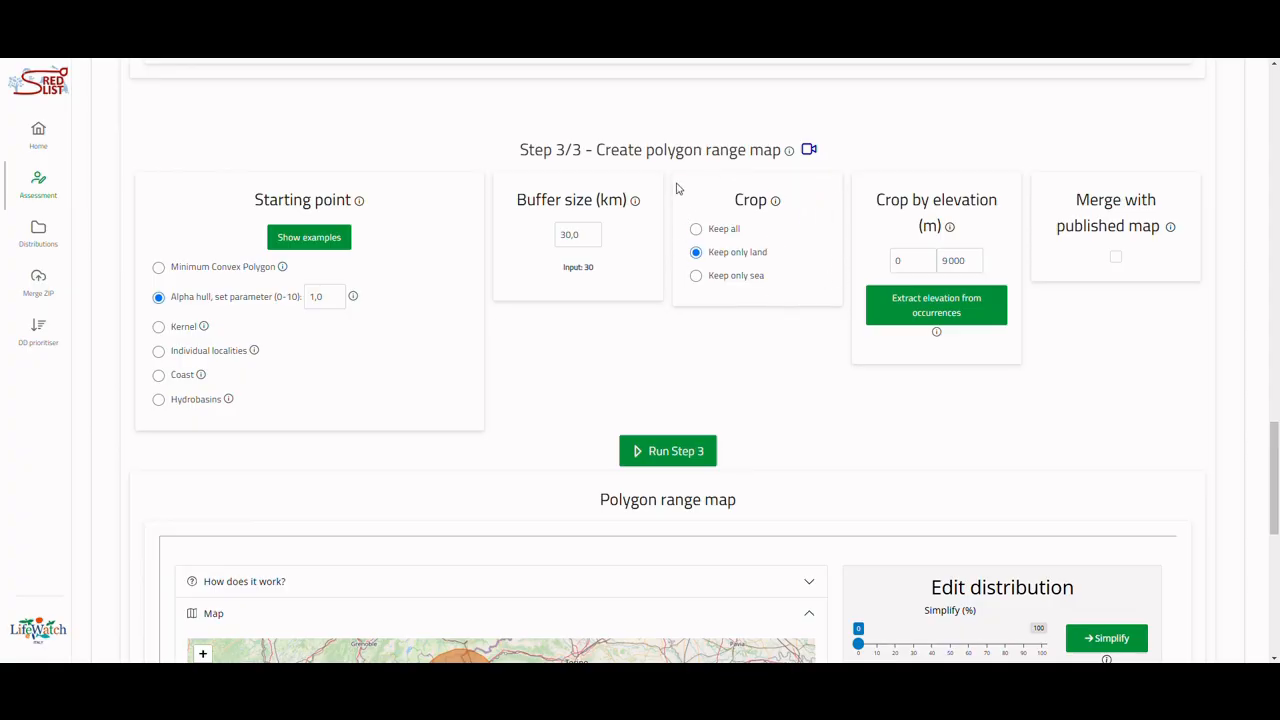
Stretch the range's southwestern vertex out into the sea west of Marseille and crop the distribution by land
scroll(795, 330, down, 3)
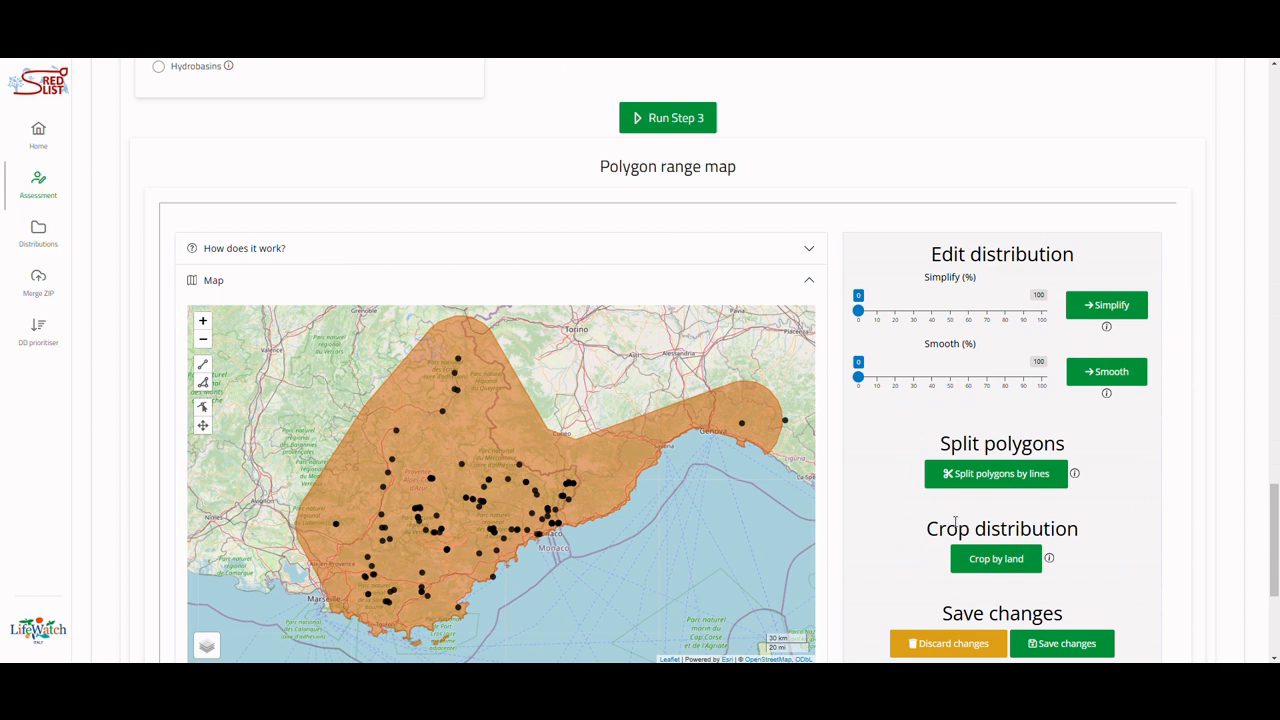
click(202, 408)
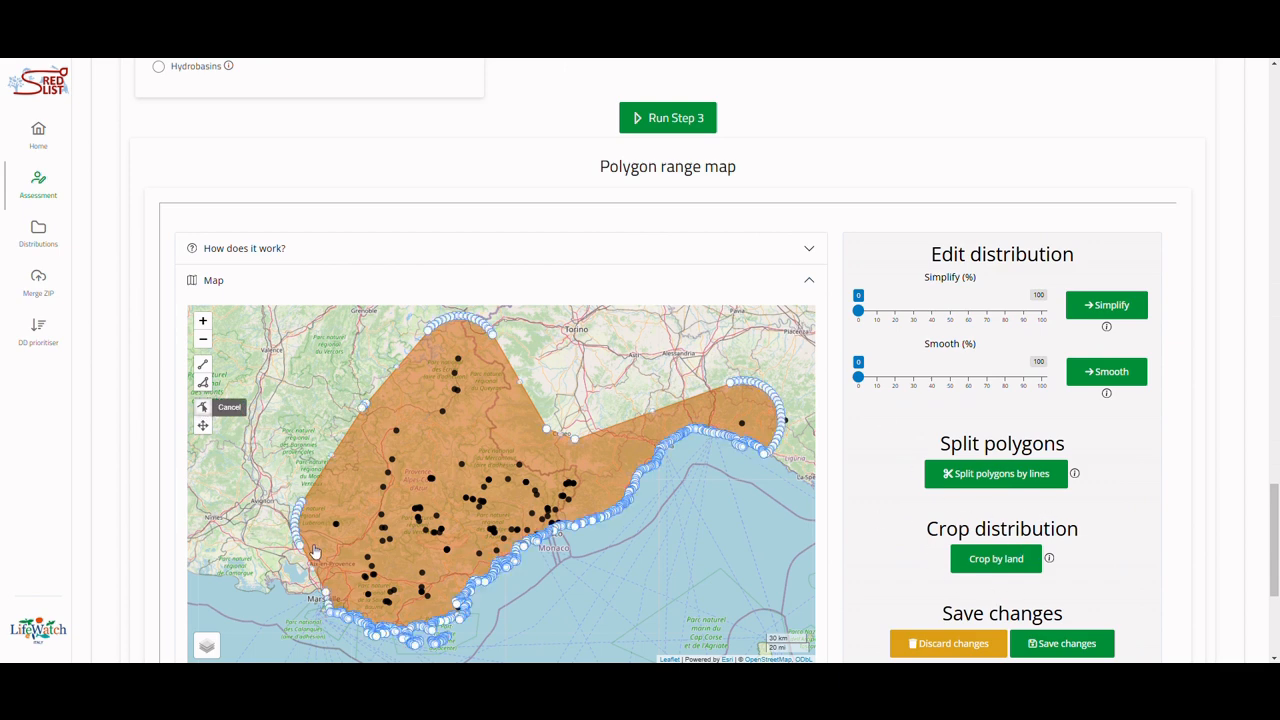
drag(298, 551, 229, 622)
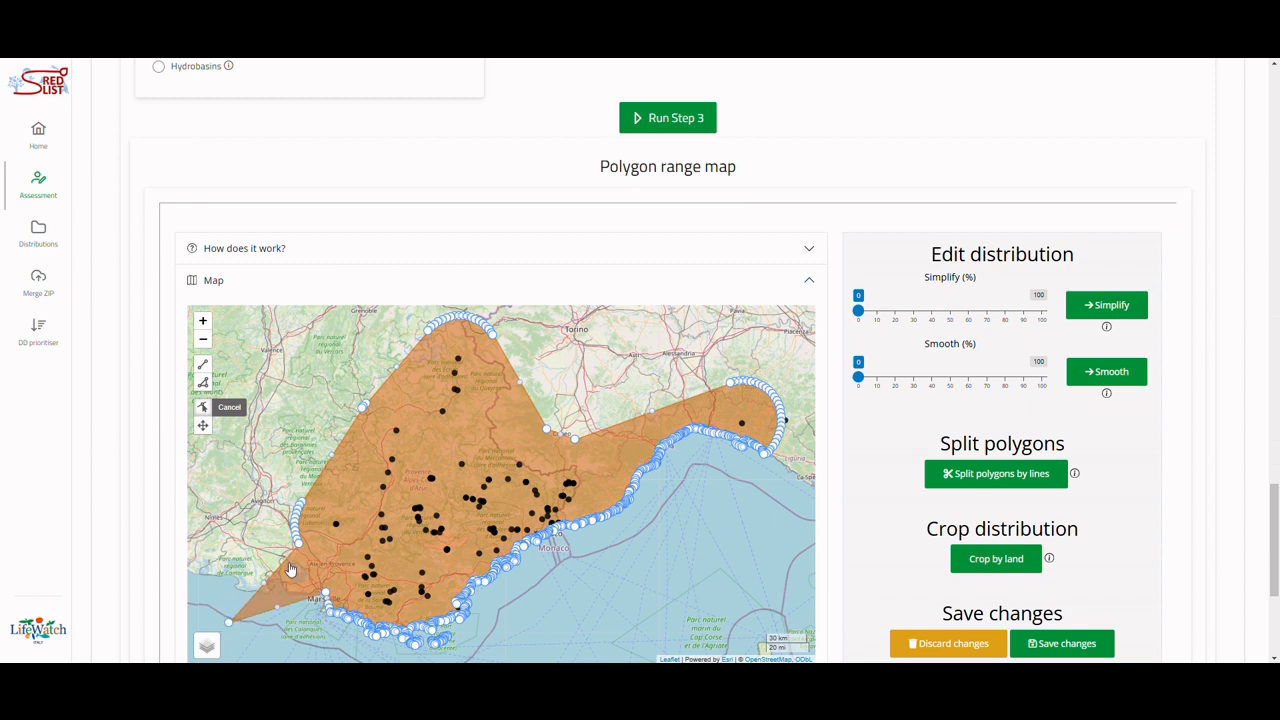
click(202, 409)
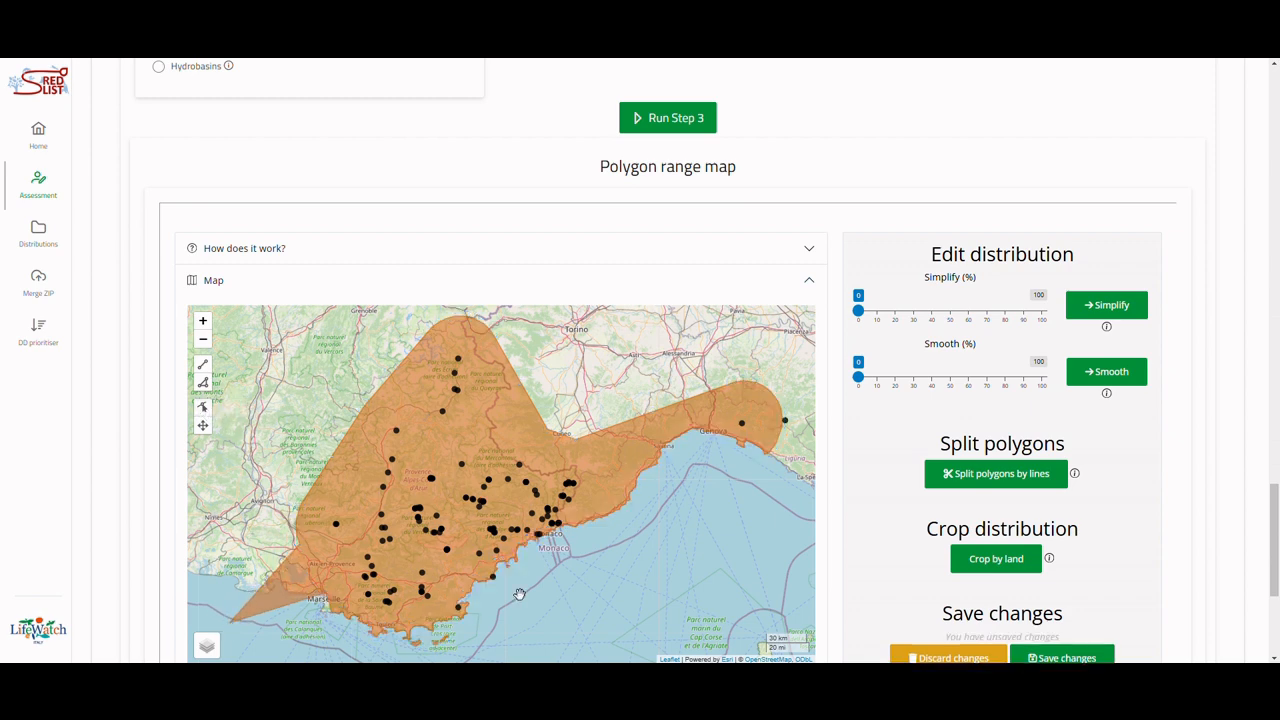
scroll(925, 580, down, 1)
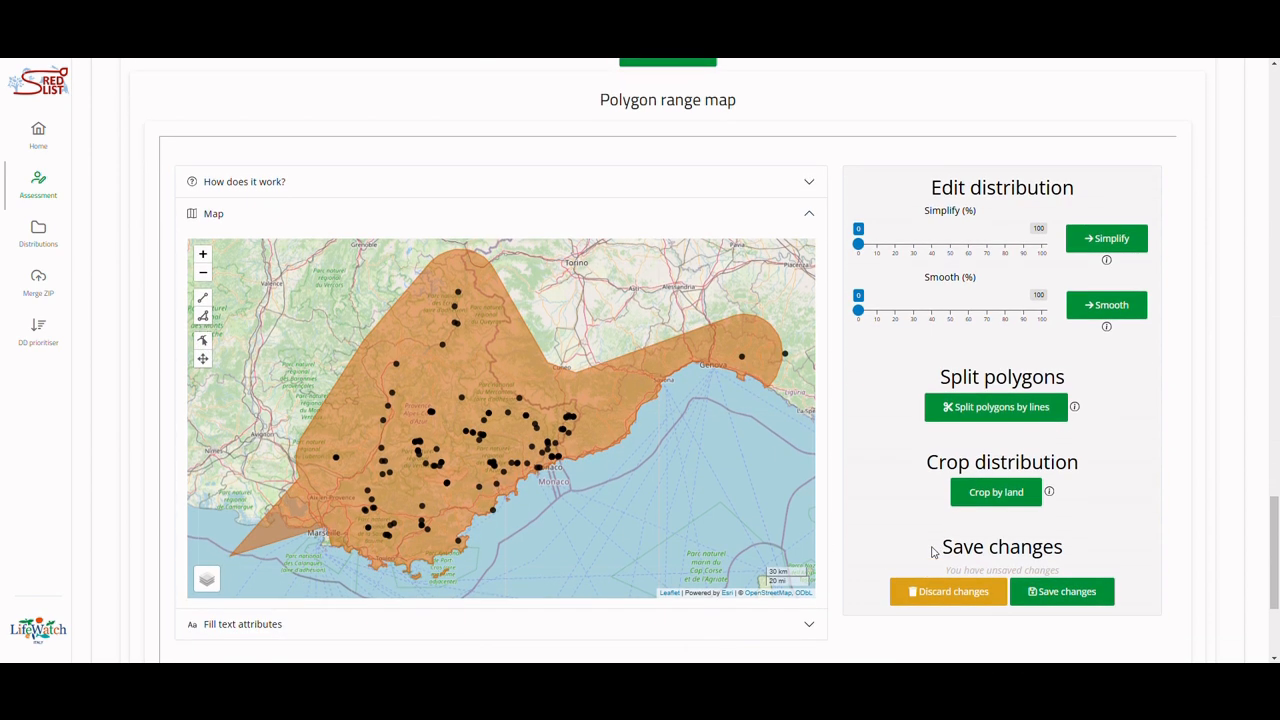
click(1008, 495)
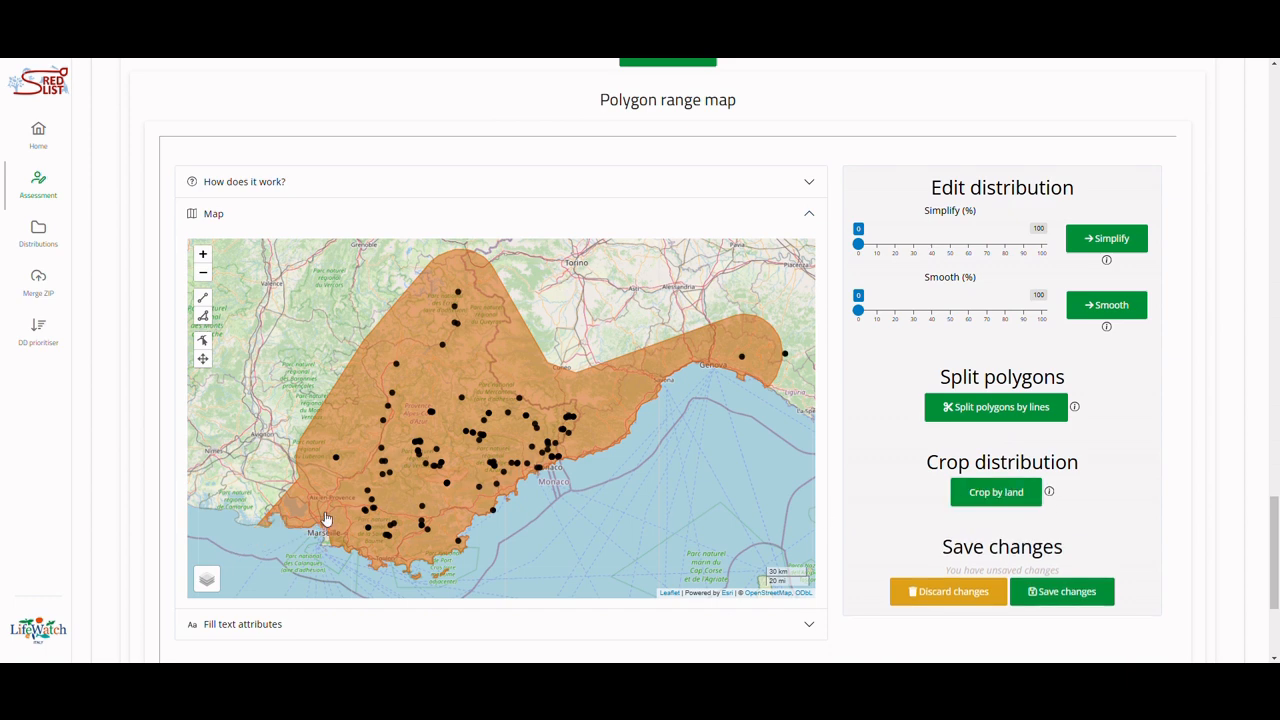
Review the distribution's text attributes, including source, year compiled, citation, compiler and distribution comment
scroll(400, 520, down, 1)
click(577, 551)
scroll(590, 530, down, 3)
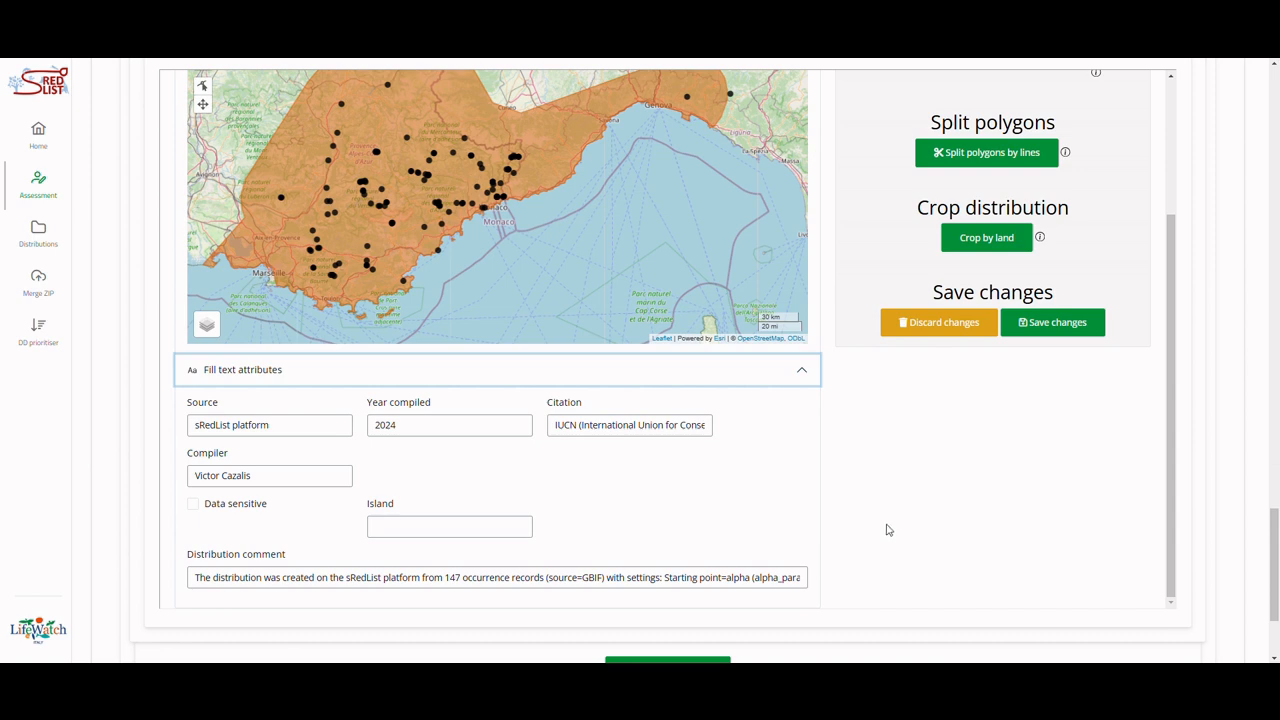
scroll(885, 528, up, 3)
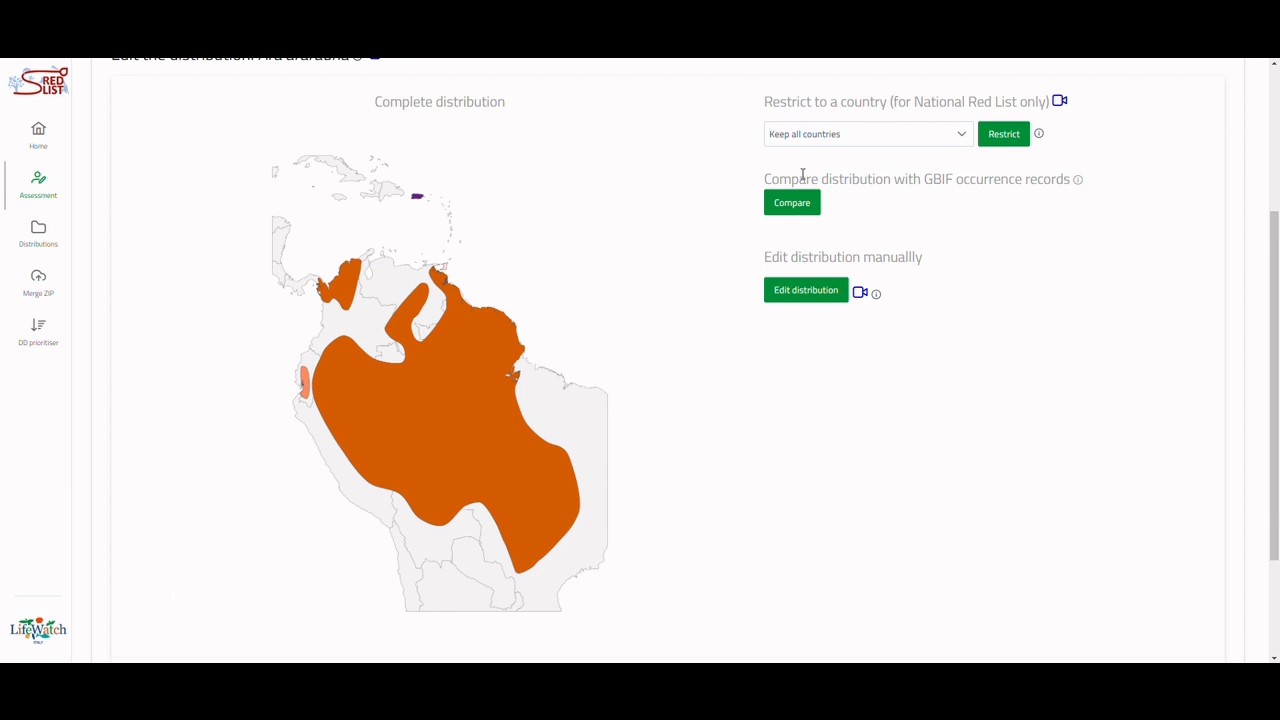
Start manual editing of the Ara ararauna distribution without simplifying its complex polygons
click(802, 292)
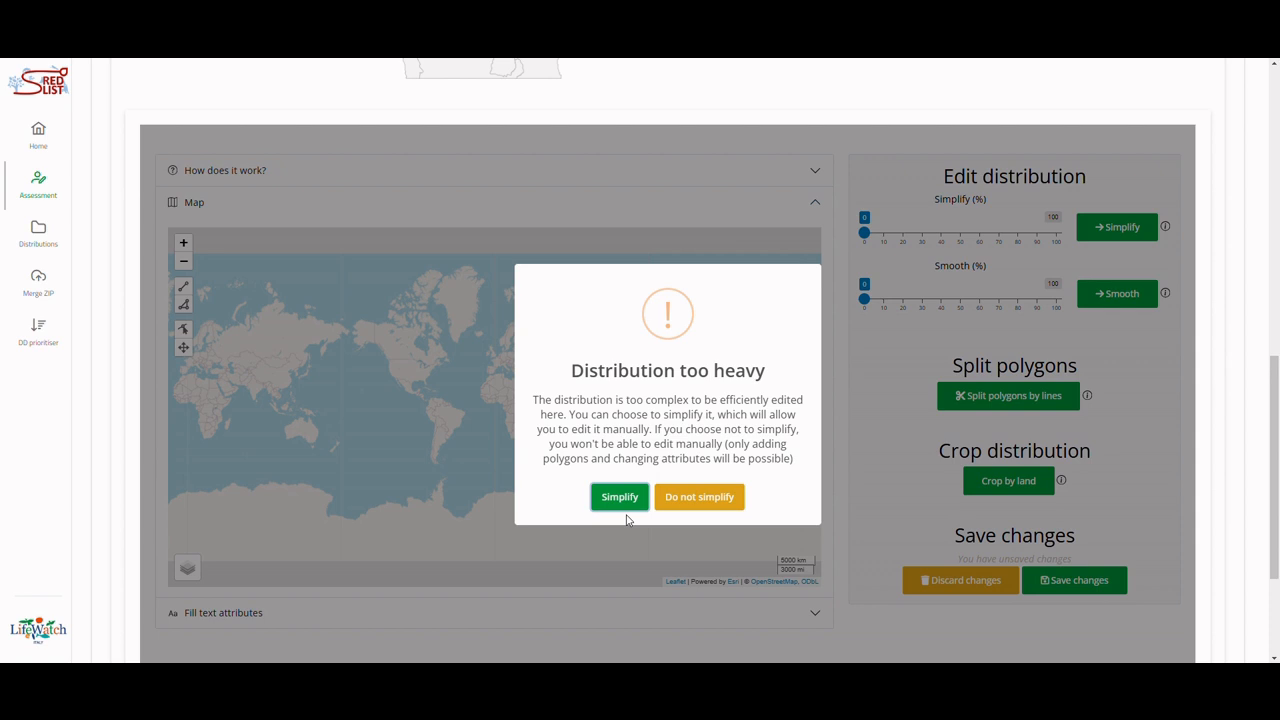
click(697, 498)
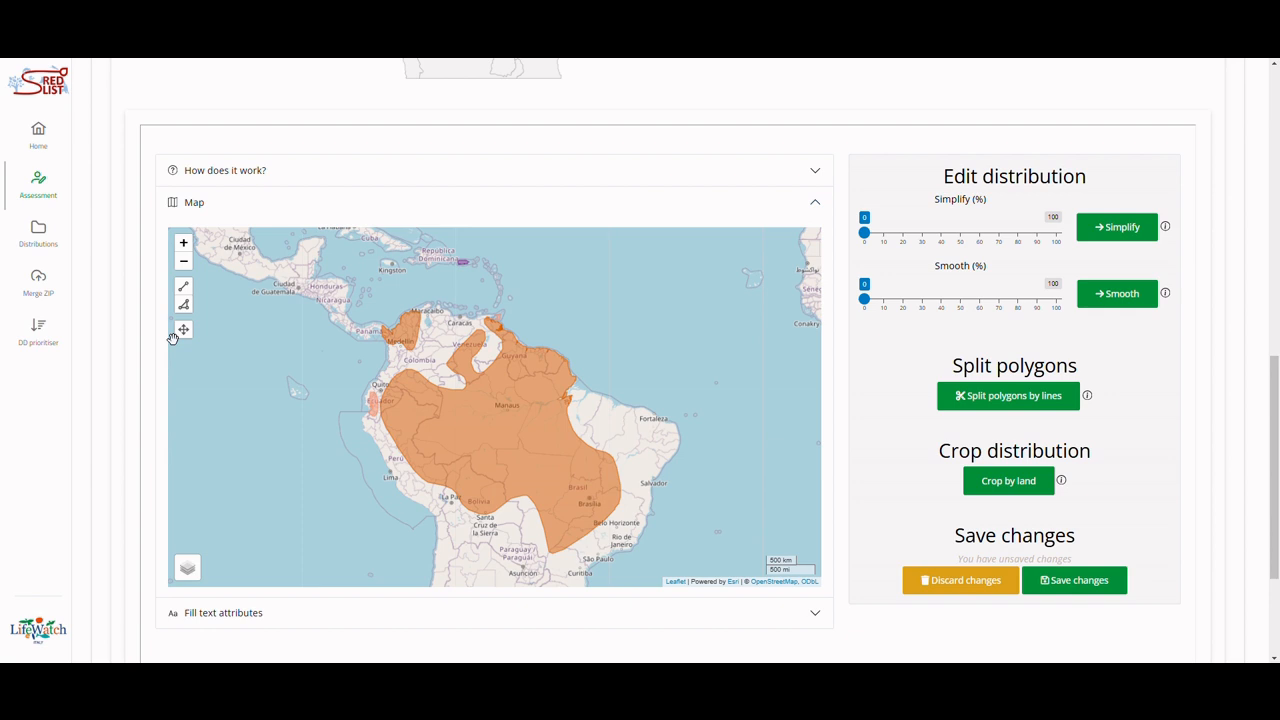
scroll(910, 449, up, 5)
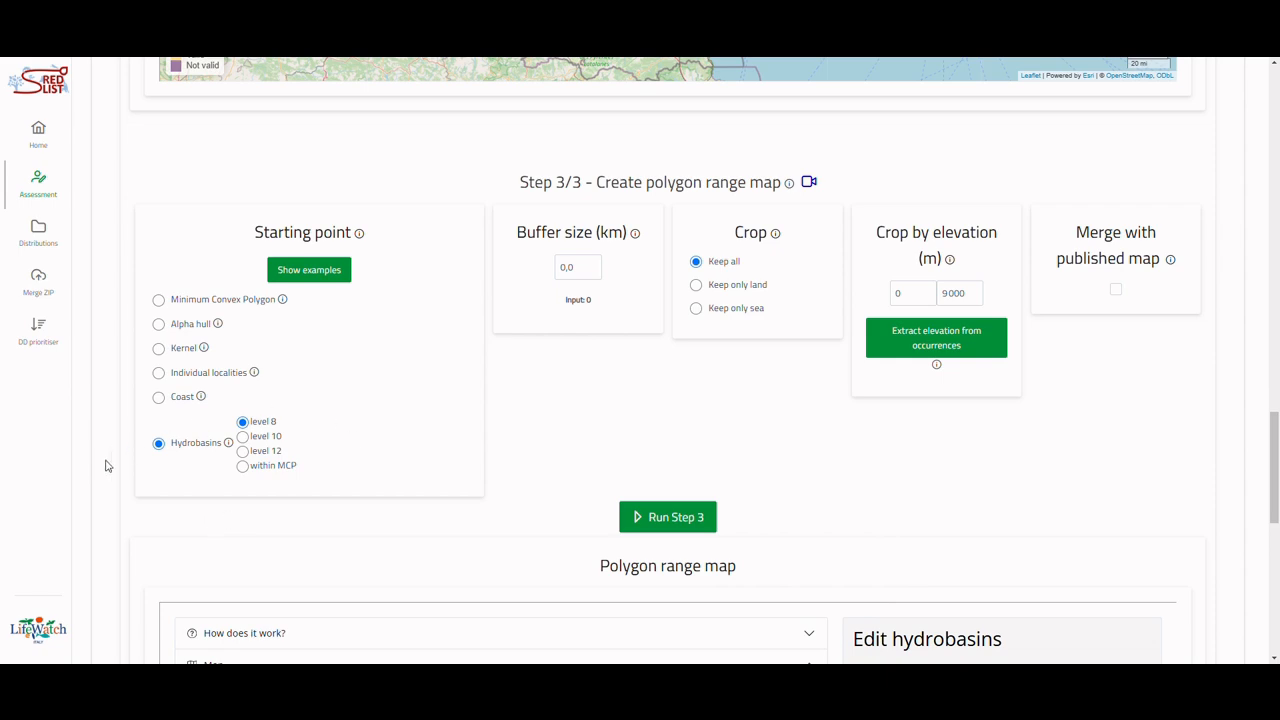
Examine the level 8 hydrobasin range map and its hydrobasin editing options
scroll(108, 463, down, 5)
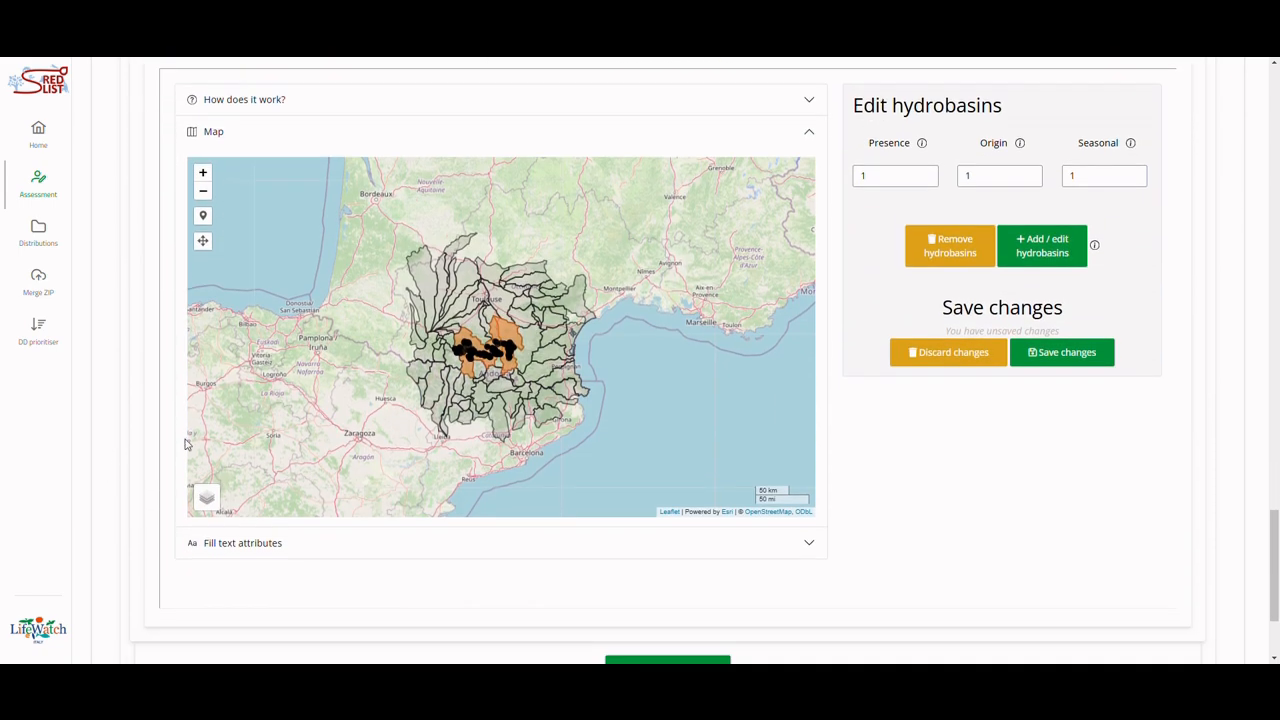
scroll(478, 352, up, 2)
scroll(478, 352, up, 2)
Convert the Geoemyda spengleri distribution for editing as hydrobasins
scroll(480, 358, down, 2)
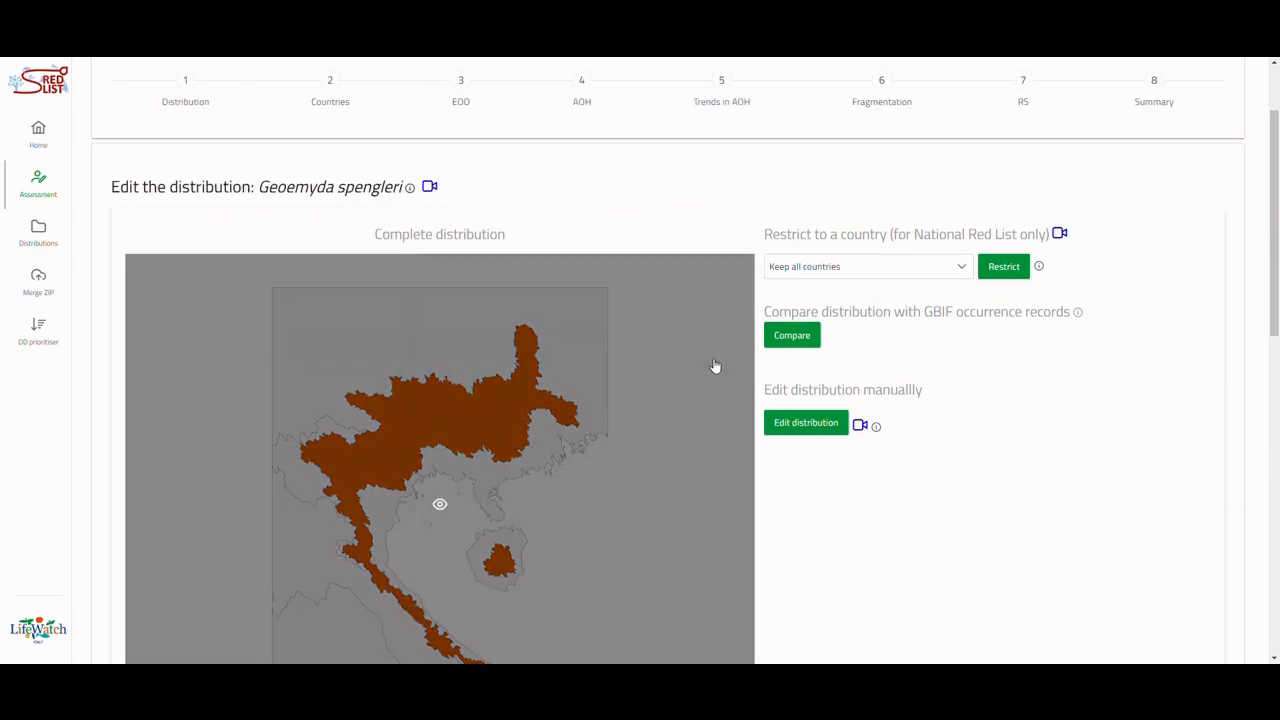
scroll(716, 380, down, 4)
scroll(740, 336, down, 7)
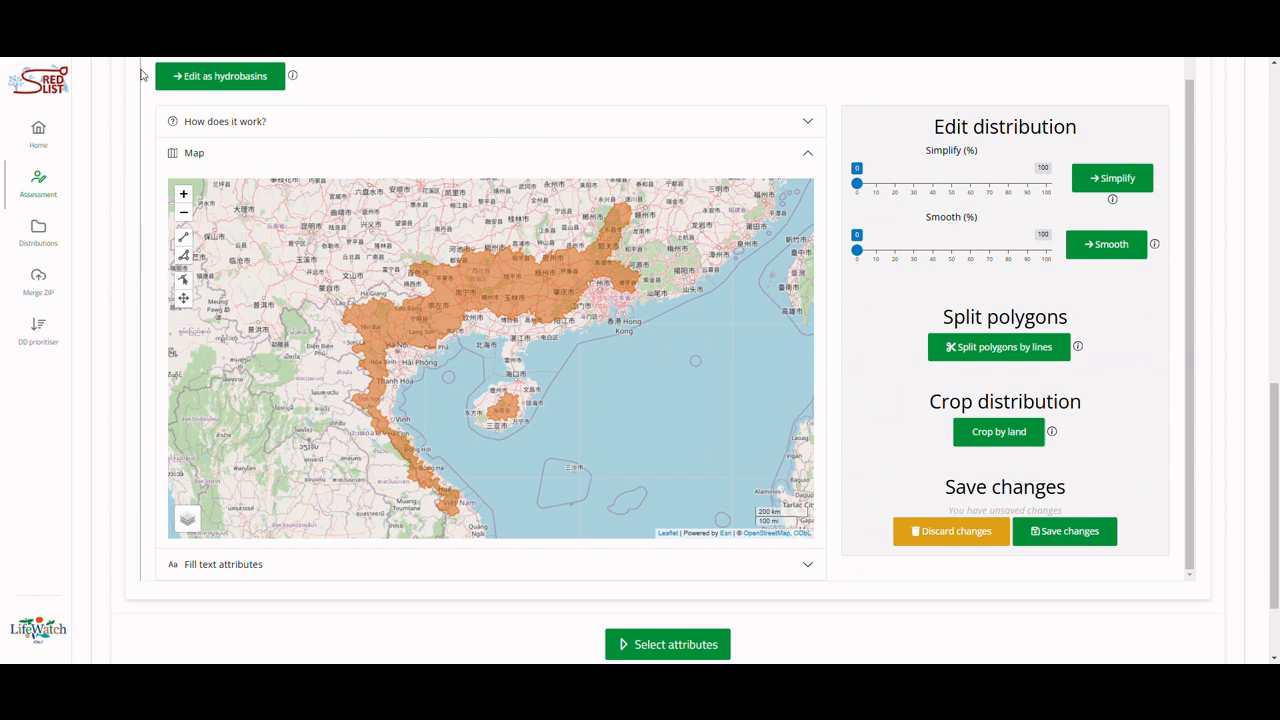
click(197, 83)
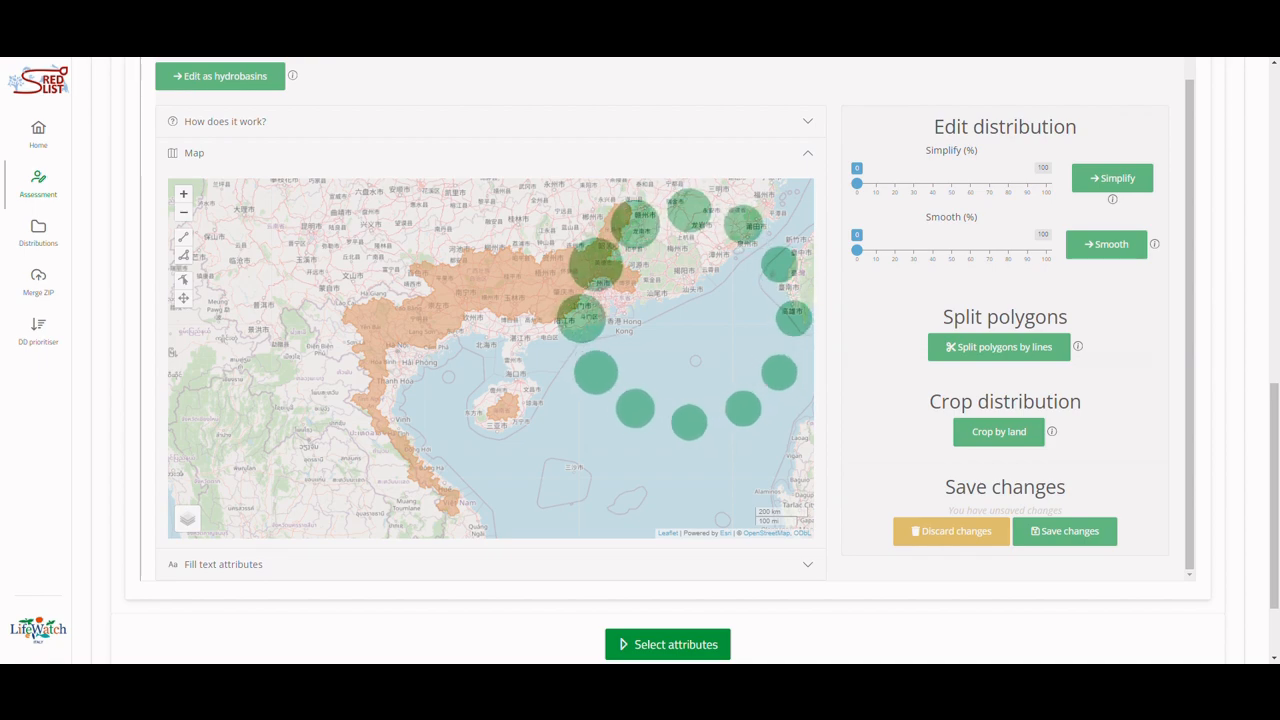
scroll(519, 320, up, 1)
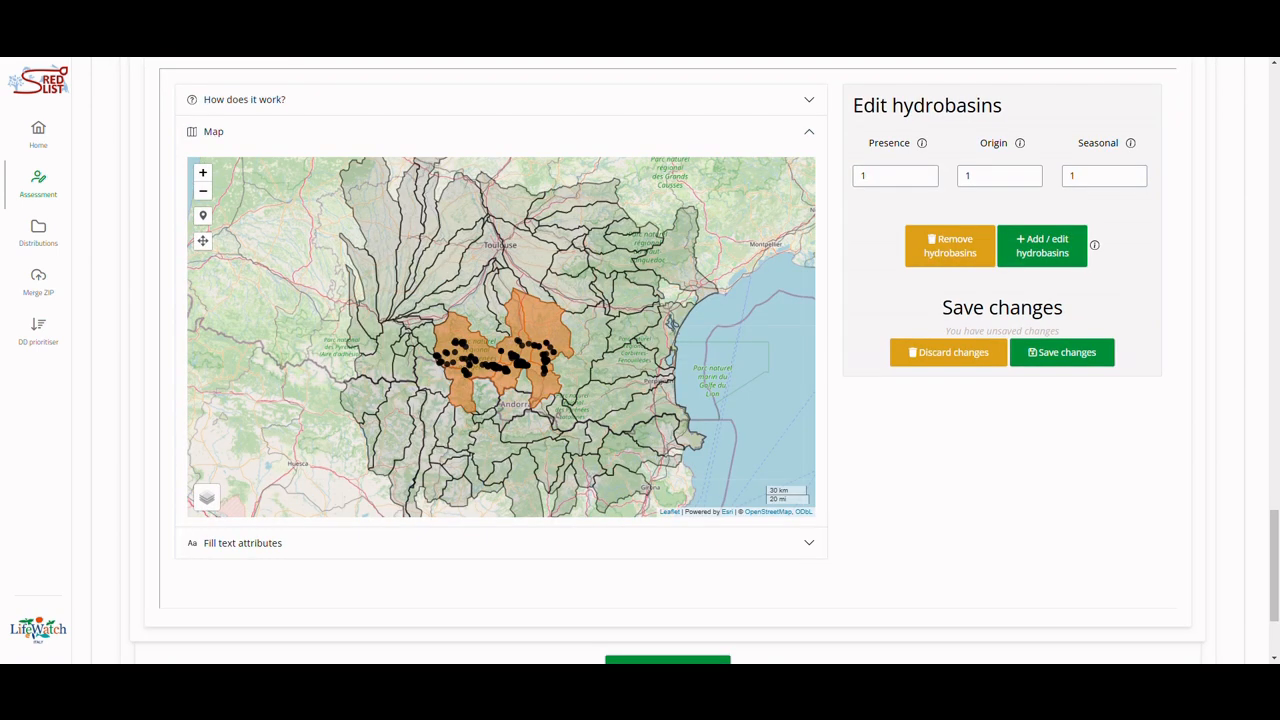
Add the hydrobasin just northeast of the orange range to the distribution and remove the range basin adjoining it
click(569, 288)
click(571, 251)
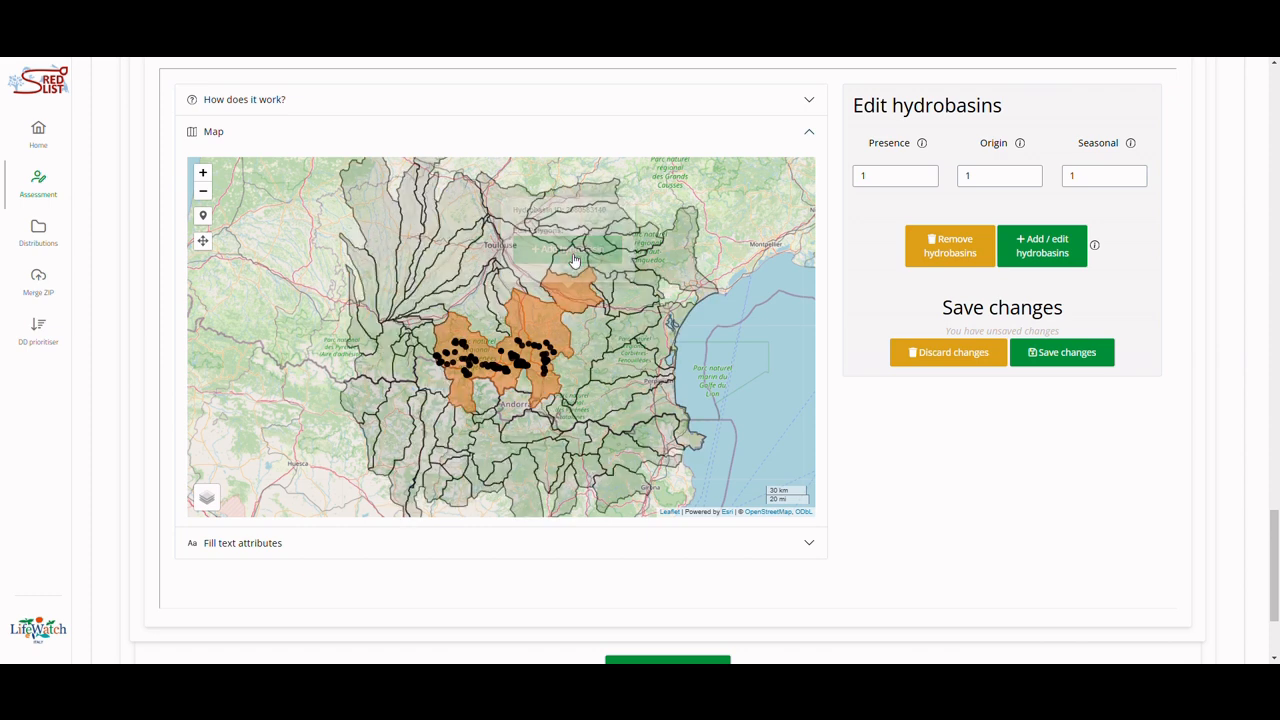
click(550, 212)
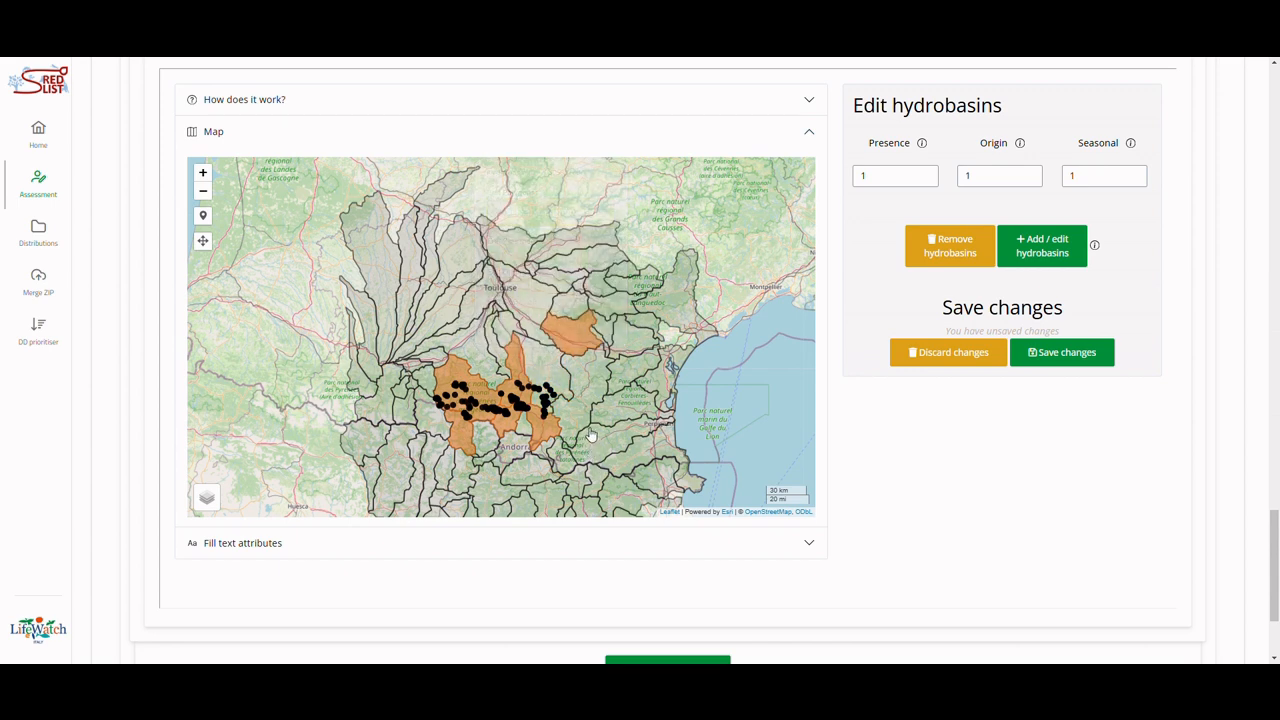
click(576, 330)
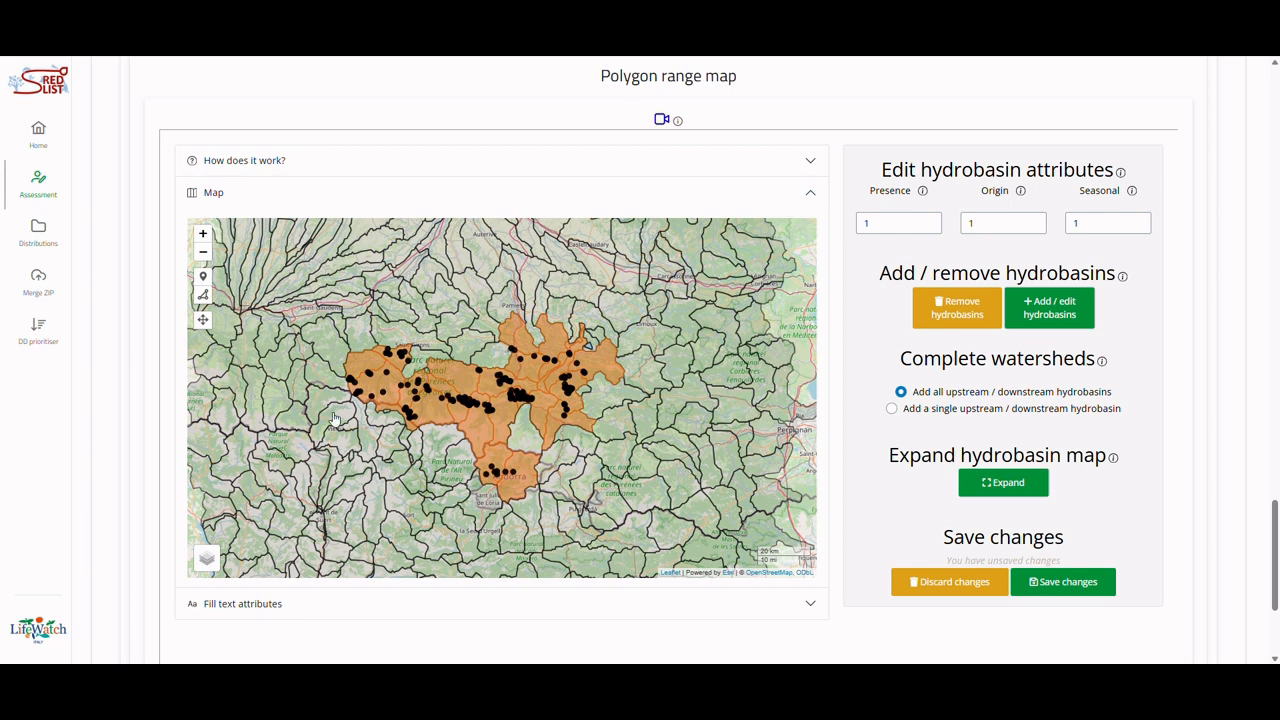
Place three markers on hydrobasins just west of the range and add those hydrobasins with presence code 3
click(202, 277)
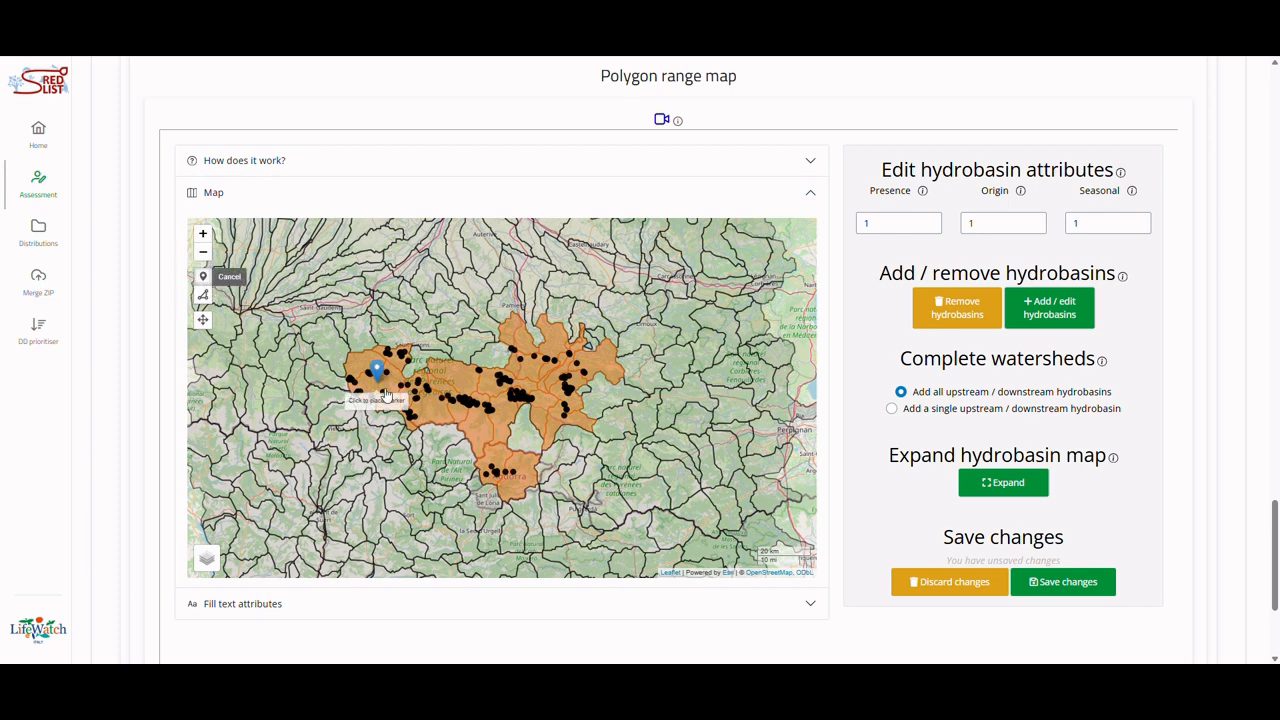
click(331, 350)
click(321, 372)
click(317, 400)
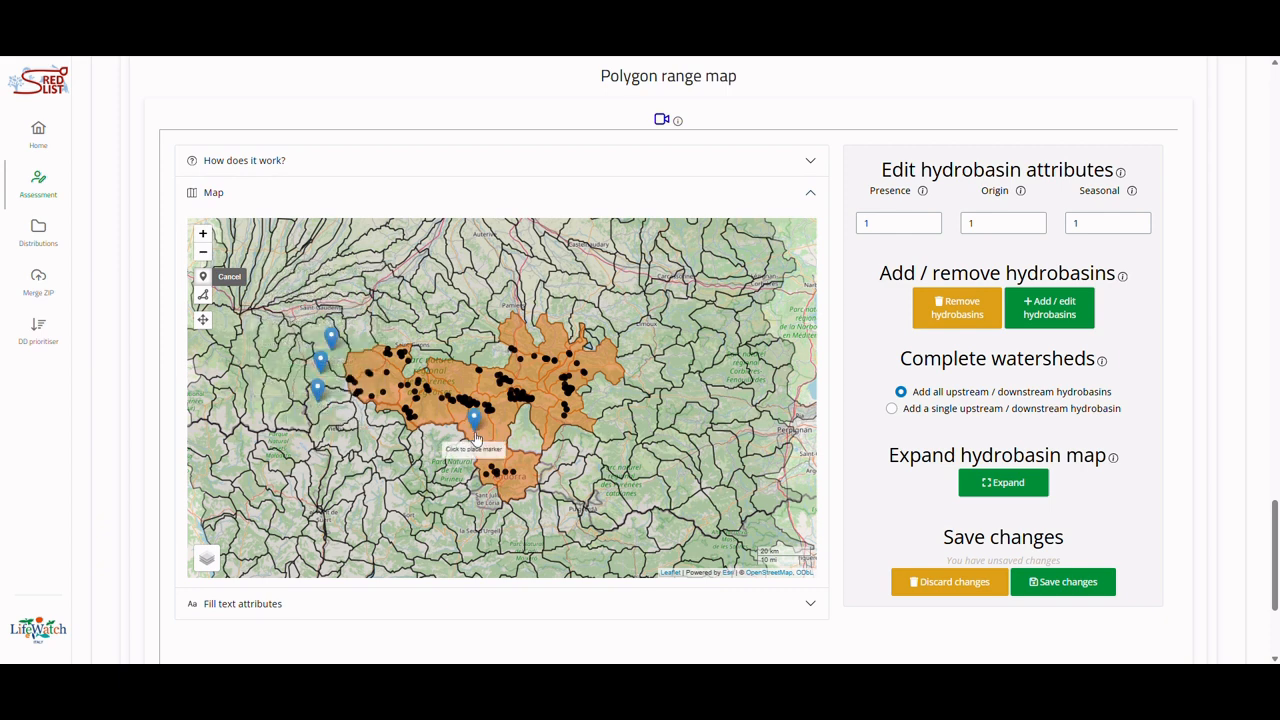
double_click(884, 221)
text(3)
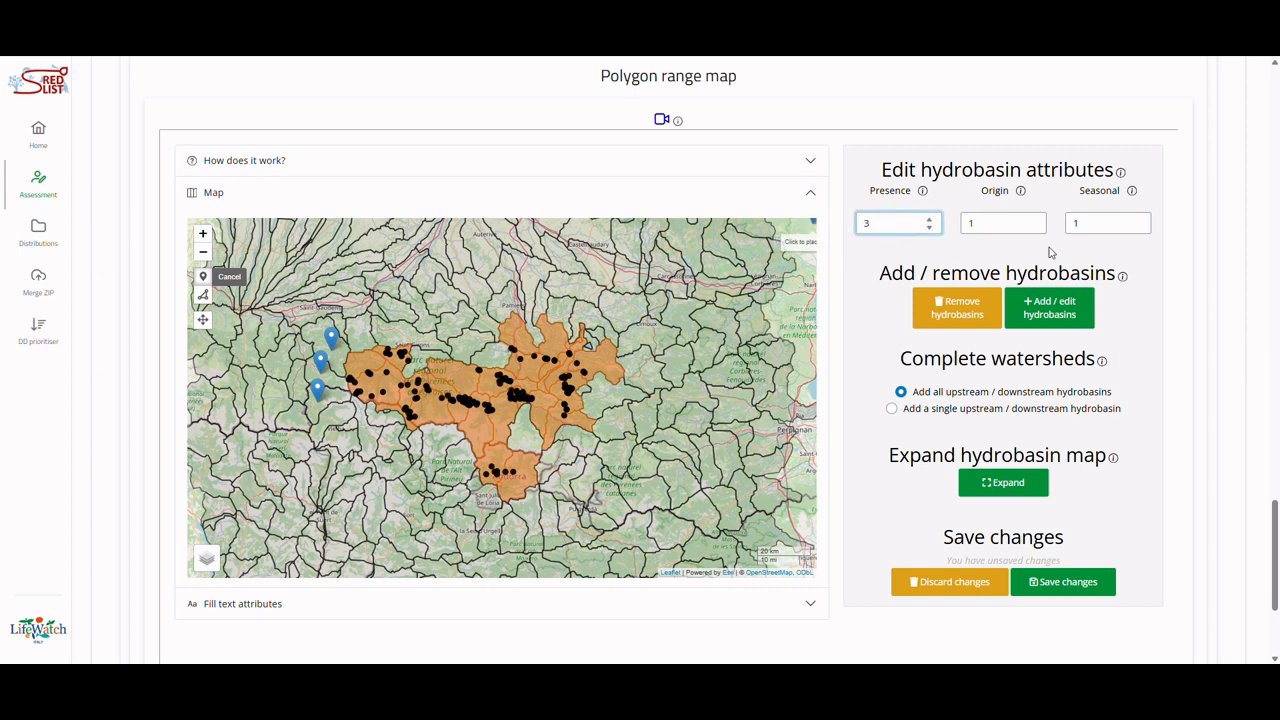
click(1060, 310)
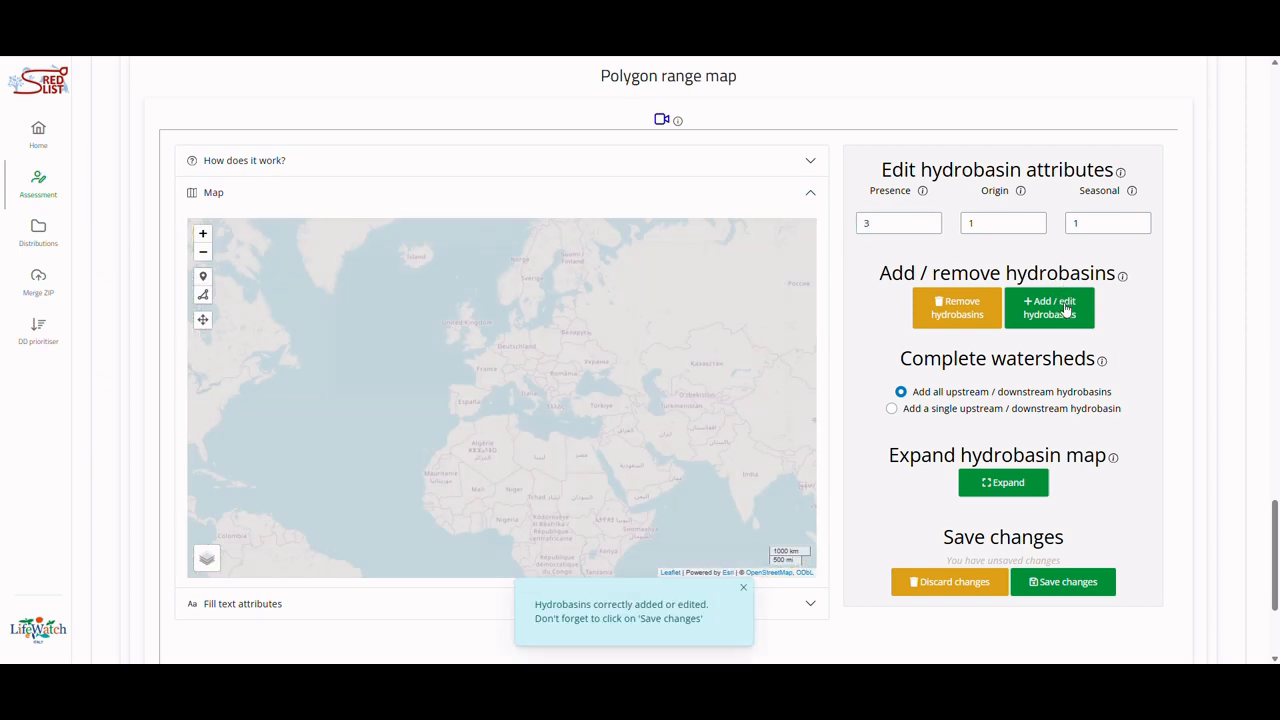
Draw a four-sided polygon over the hydrobasins east of the range, west of Perpignan
scroll(411, 372, up, 2)
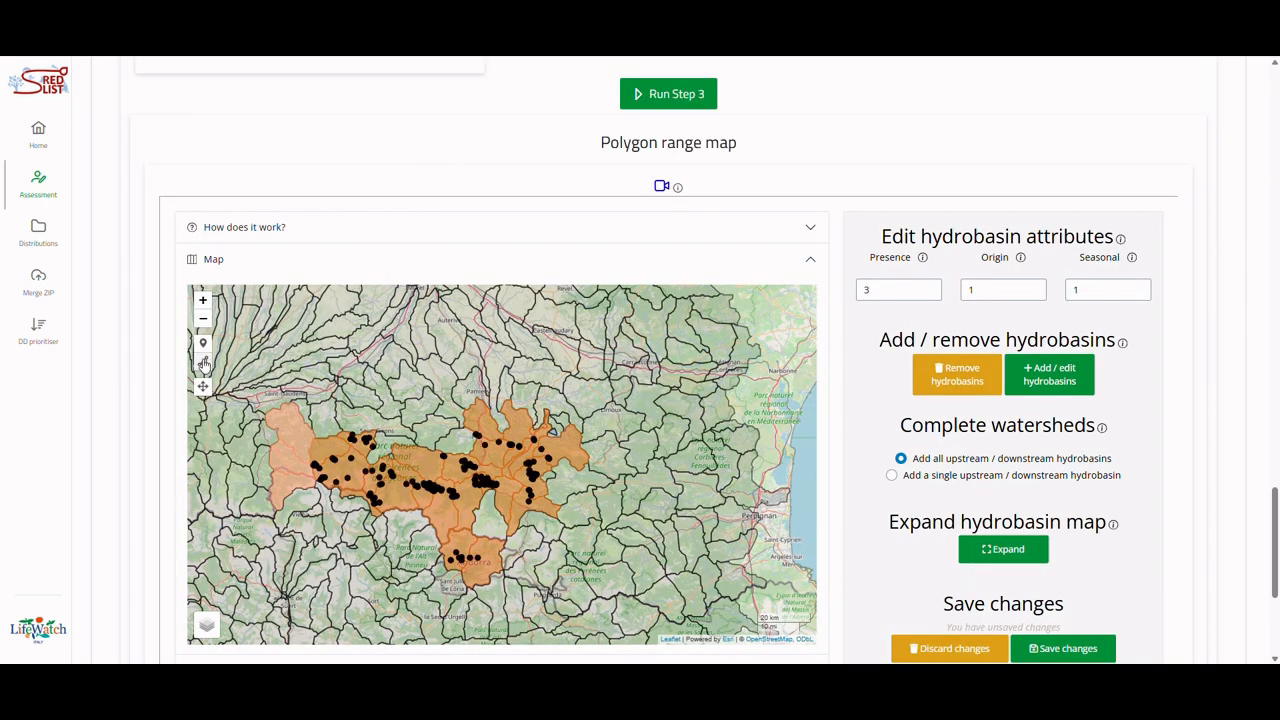
click(203, 361)
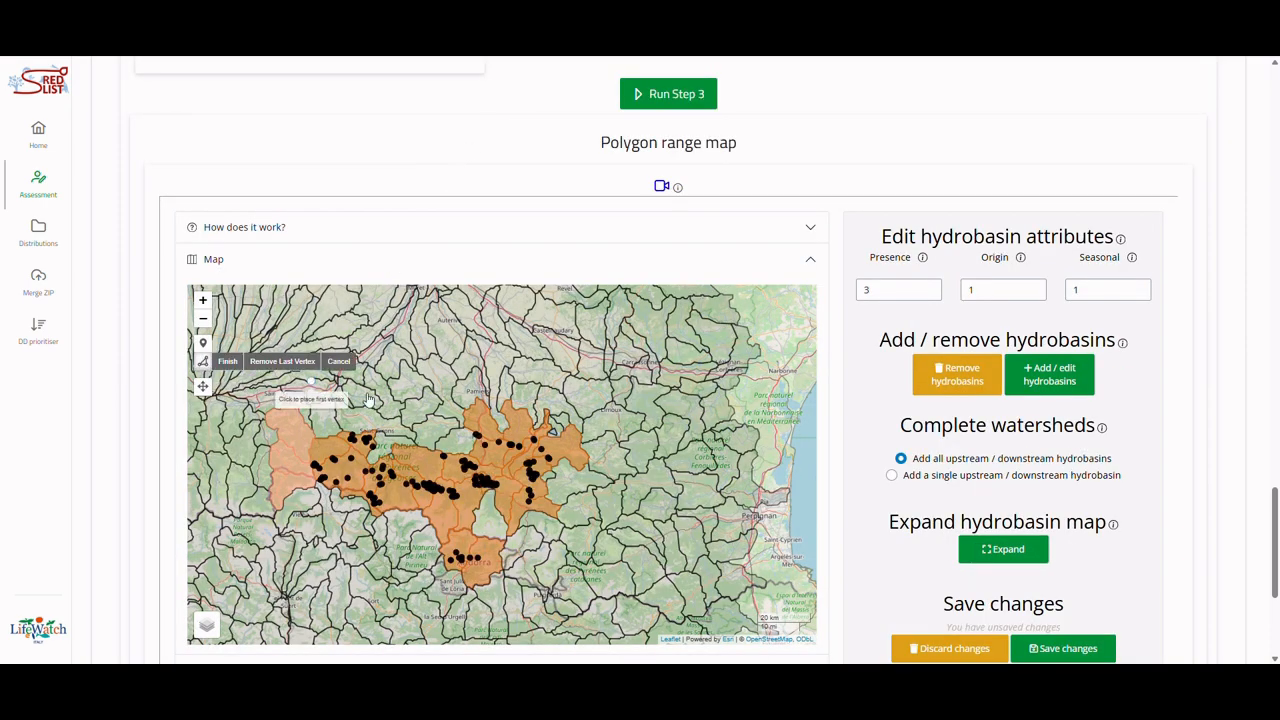
click(636, 443)
click(610, 549)
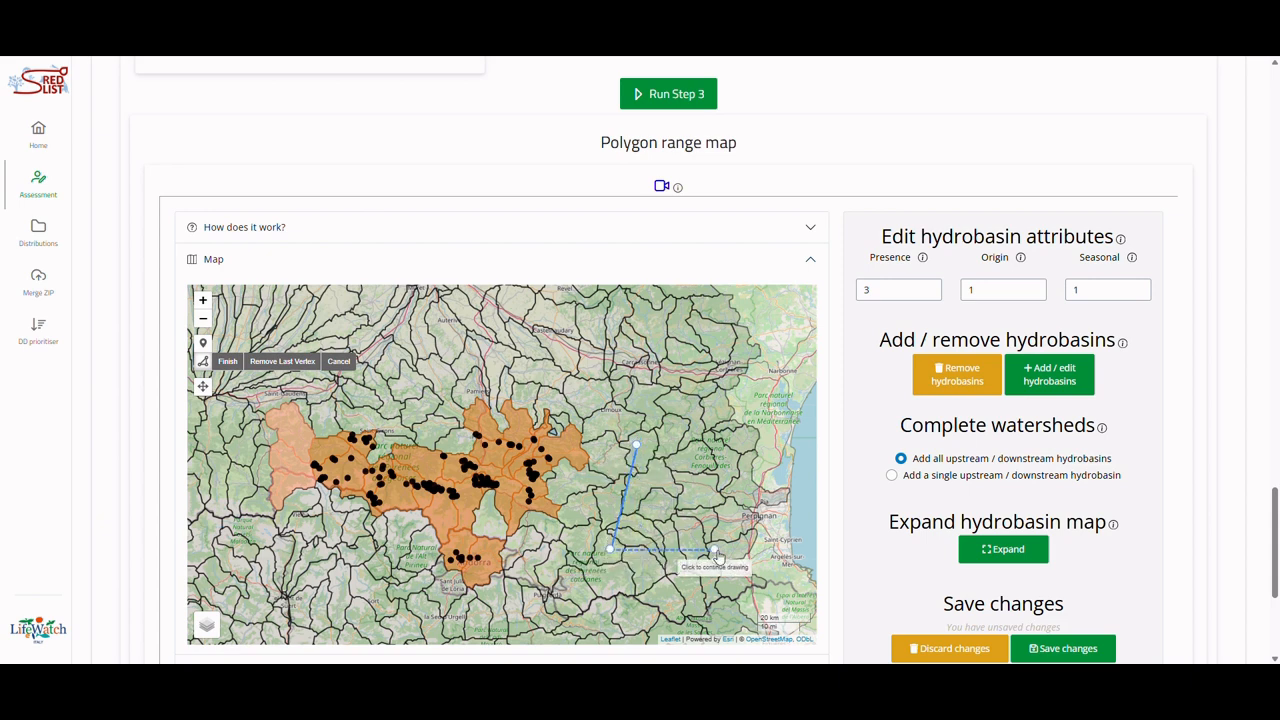
click(712, 521)
click(690, 456)
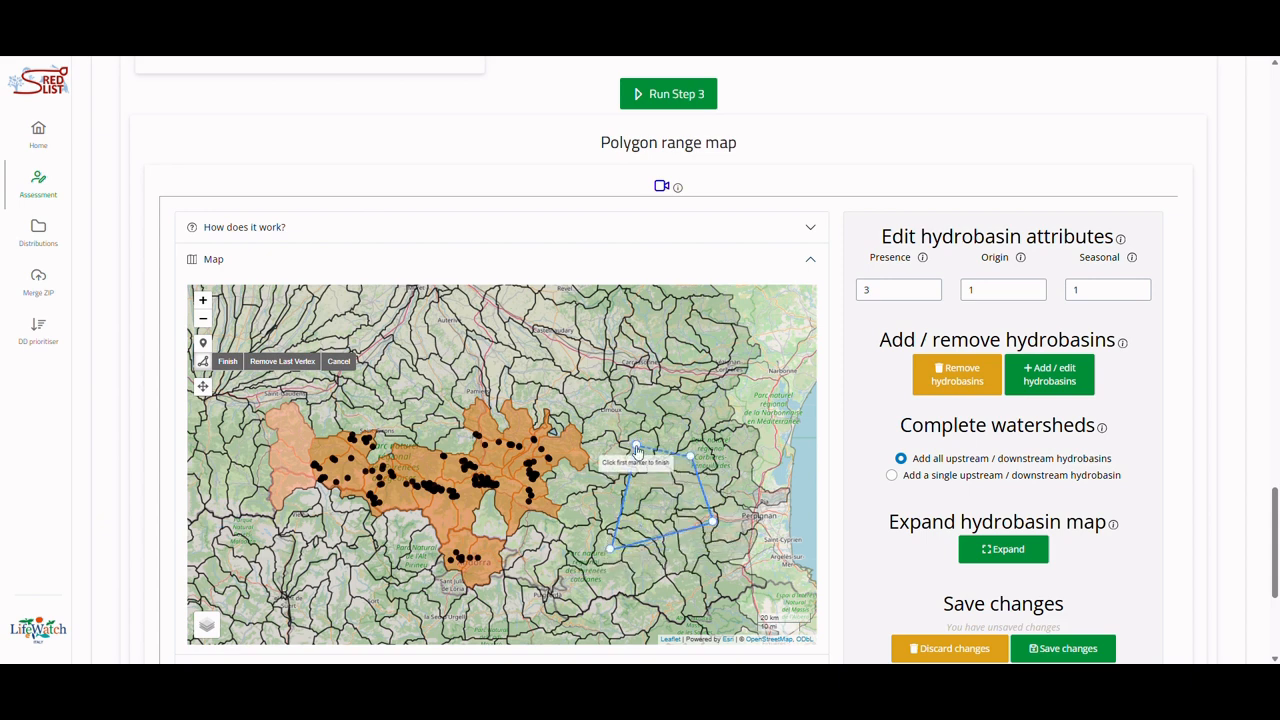
click(636, 445)
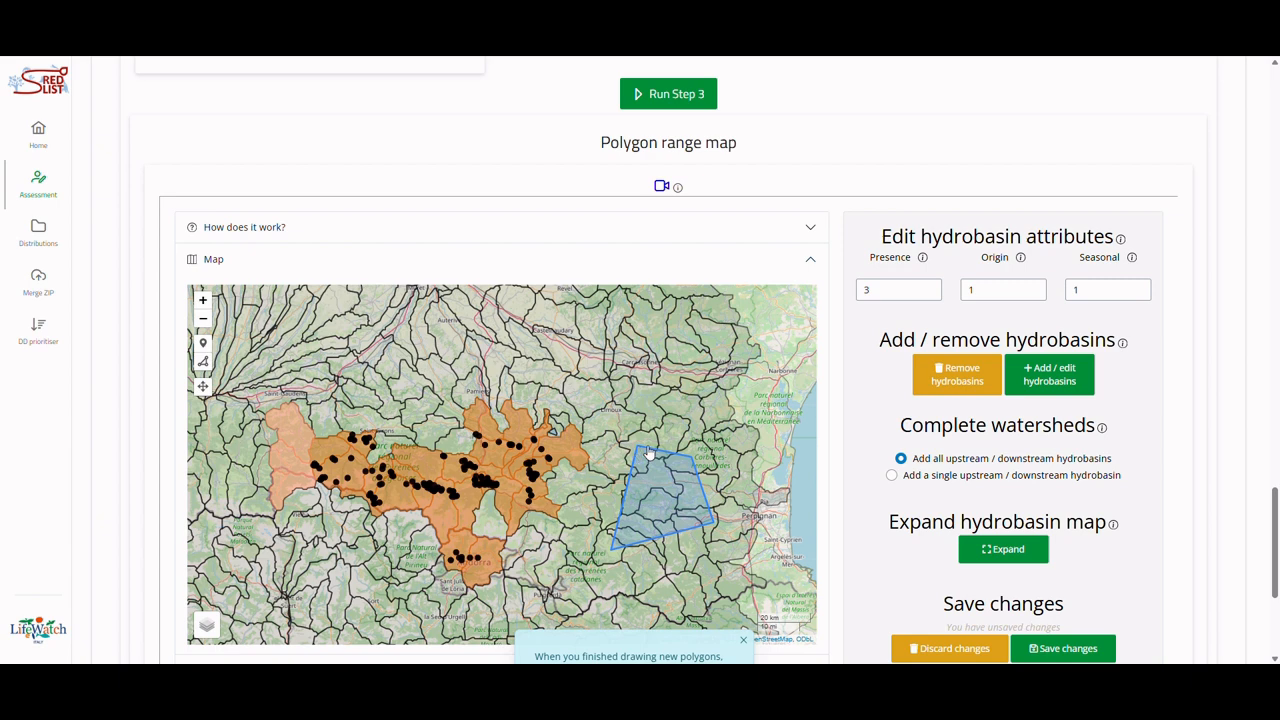
Add the hydrobasins inside the drawn polygon to the distribution with presence code 1 and origin code 2
drag(908, 292, 839, 298)
text(1)
drag(1006, 287, 941, 297)
text(2)
click(1073, 384)
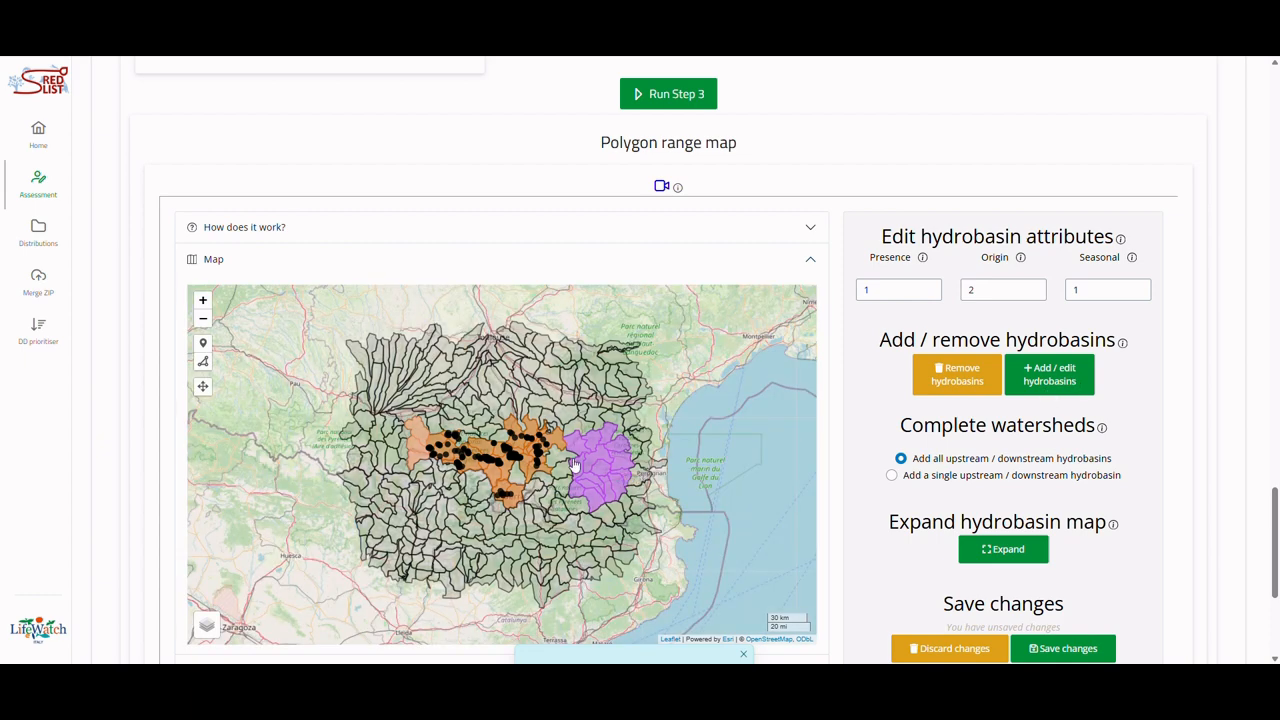
Add all downstream hydrobasins of the range's northernmost hydrobasin, just south of Pamiers, to the distribution
scroll(576, 463, up, 1)
drag(414, 368, 486, 474)
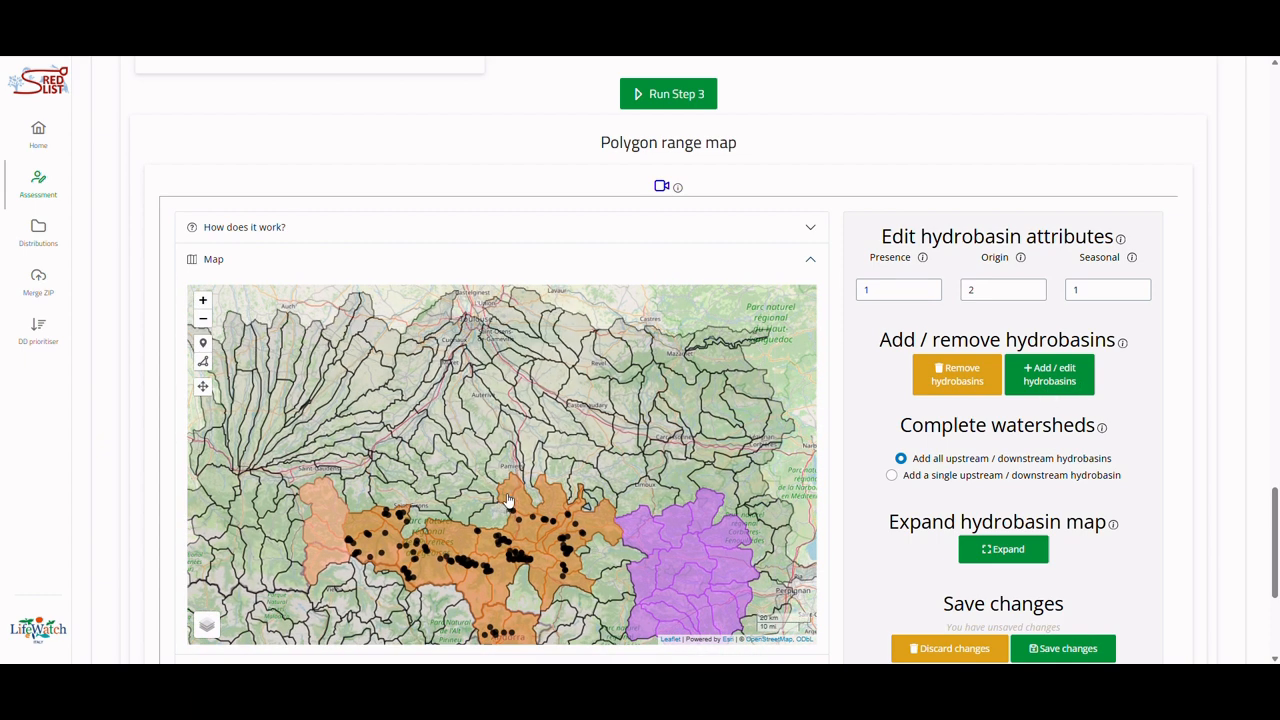
click(508, 500)
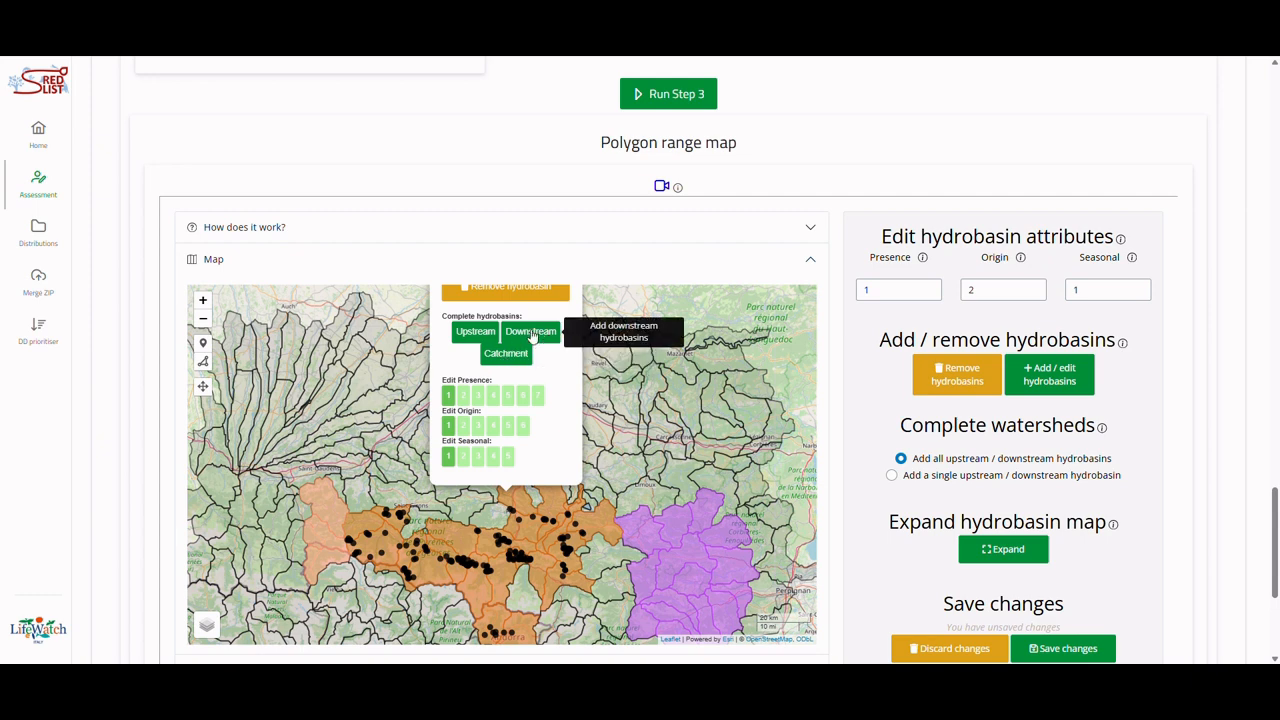
click(532, 336)
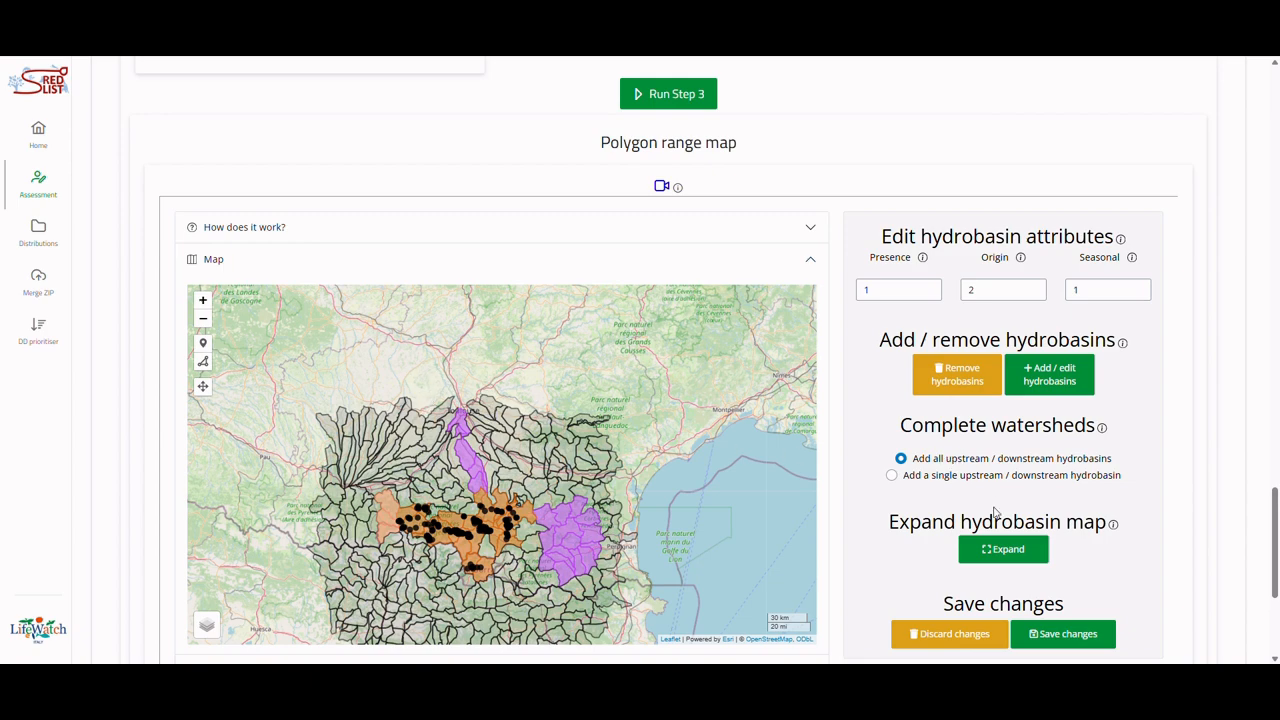
Expand the hydrobasin map and set watershed completion to add a single upstream / downstream hydrobasin
click(1007, 551)
scroll(499, 400, up, 1)
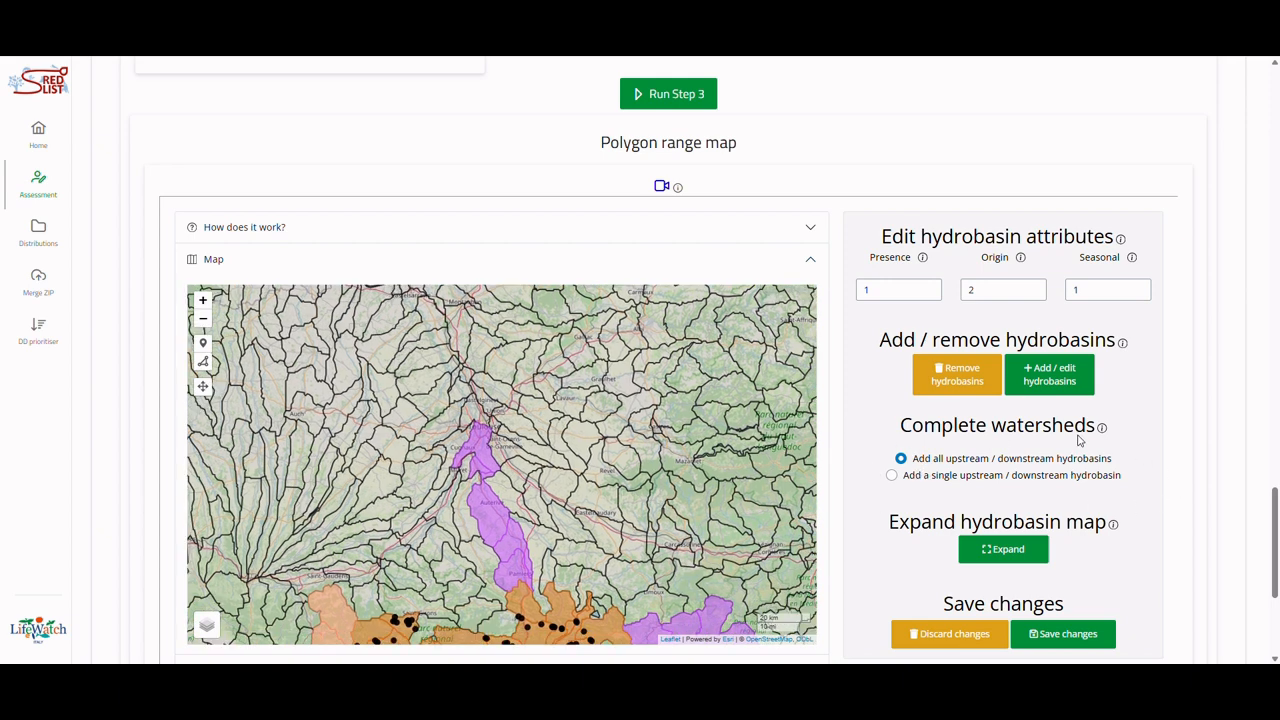
click(891, 475)
Open the distribution's text attributes and review the source, citation and compiler fields
scroll(891, 475, down, 3)
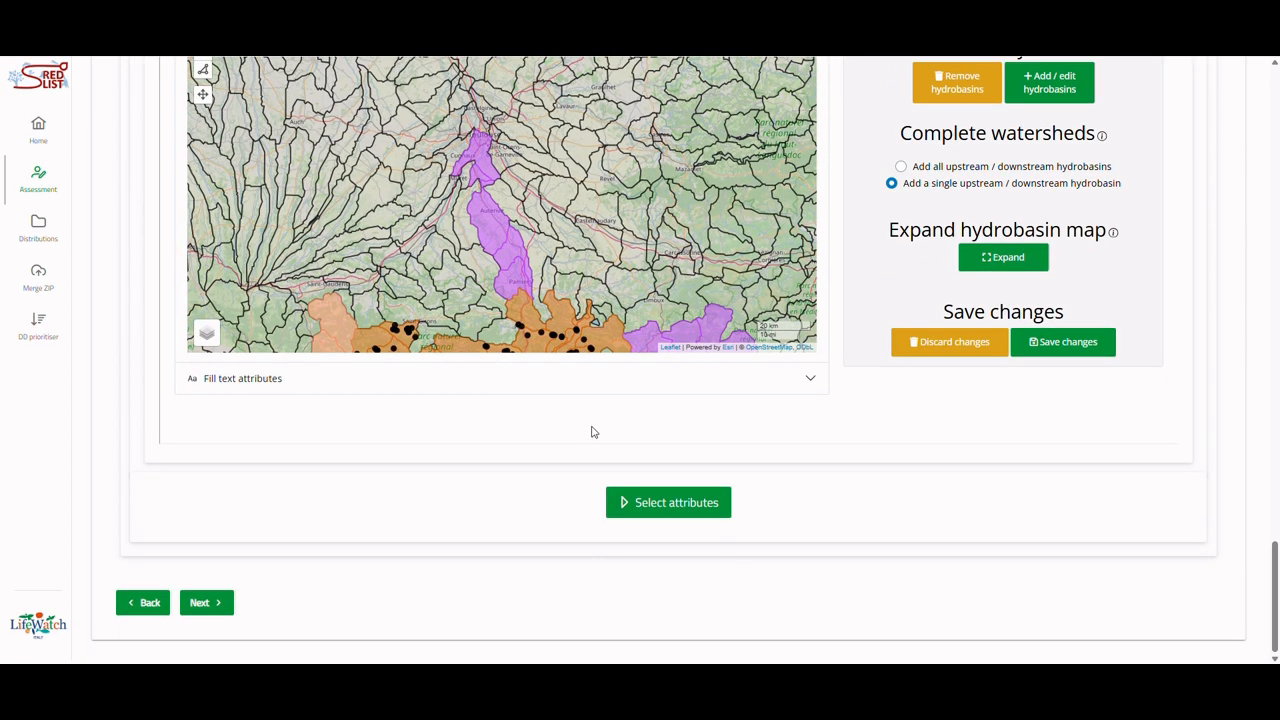
click(457, 376)
scroll(506, 416, down, 2)
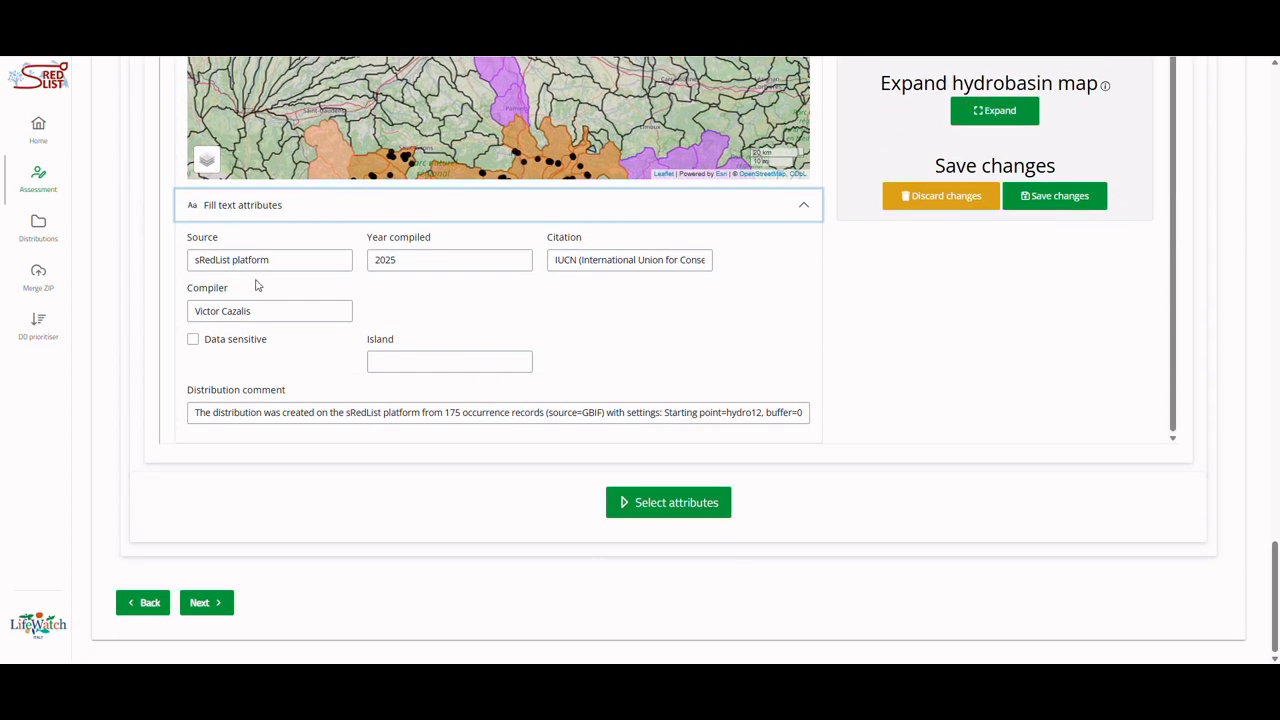
click(586, 260)
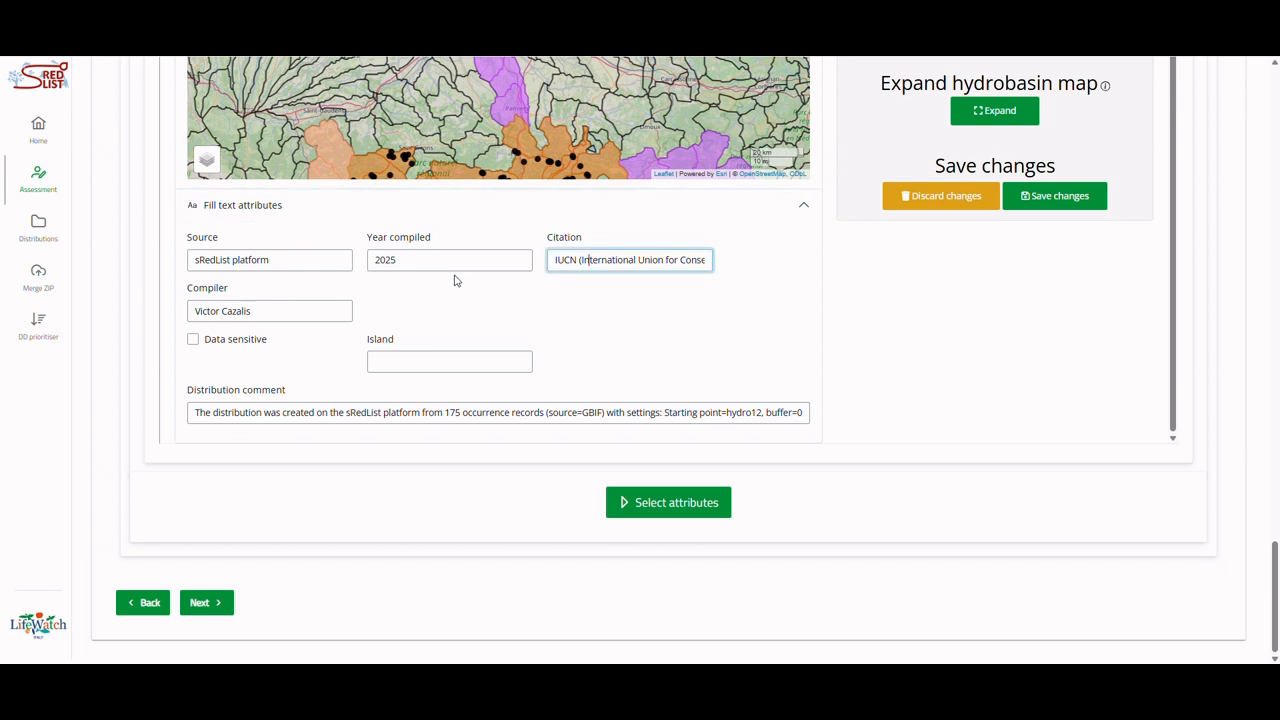
click(259, 262)
click(250, 310)
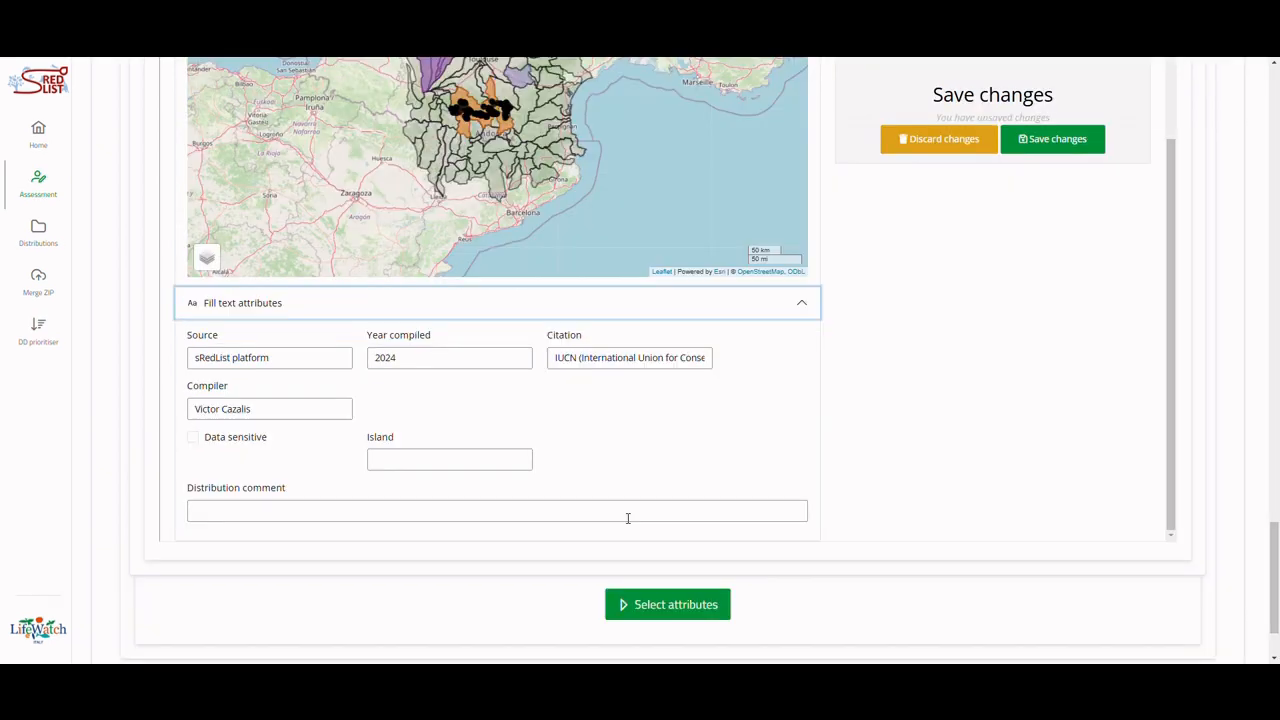
scroll(943, 277, up, 2)
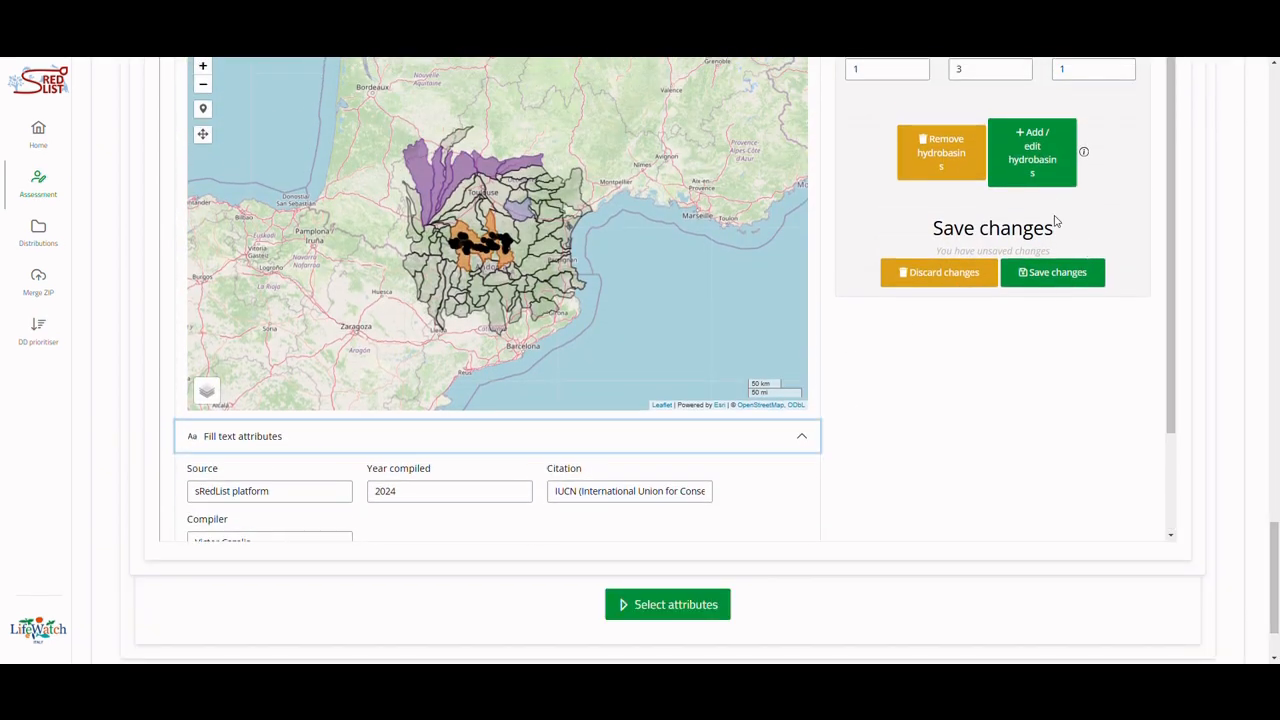